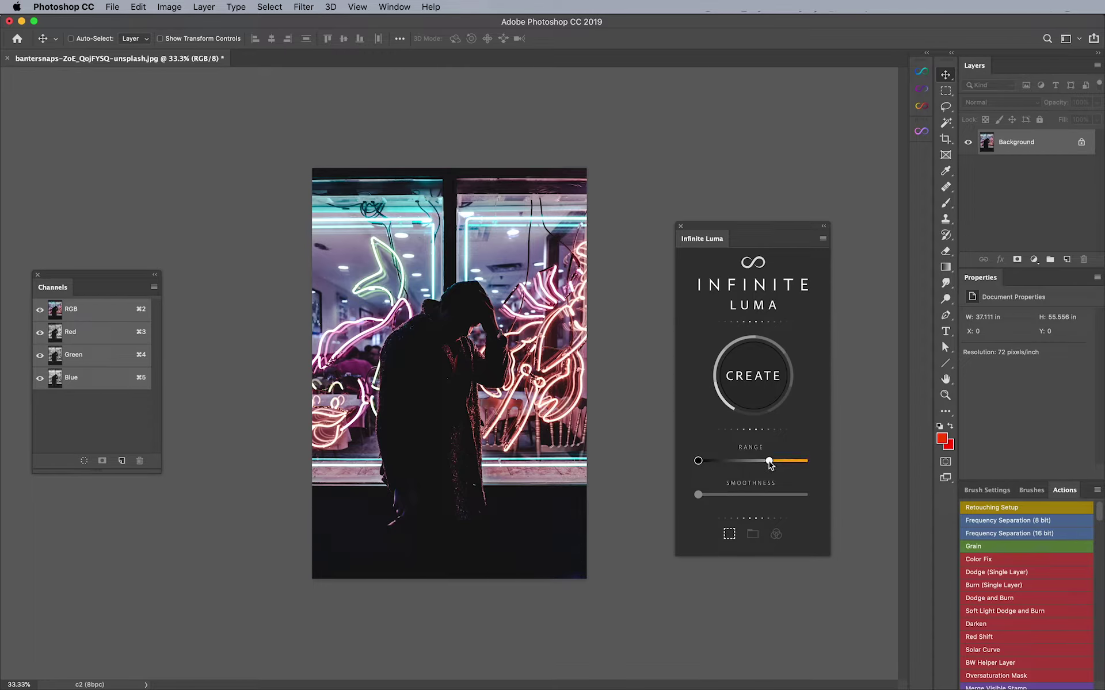
# - Narrow the Infinite Luma range to the neon highlights, raise Smoothness, and create the selection
pyautogui.moveTo(769, 462)
pyautogui.mouseDown()
pyautogui.moveTo(754, 465)
pyautogui.moveTo(776, 460)
pyautogui.mouseUp()
pyautogui.click(725, 496)
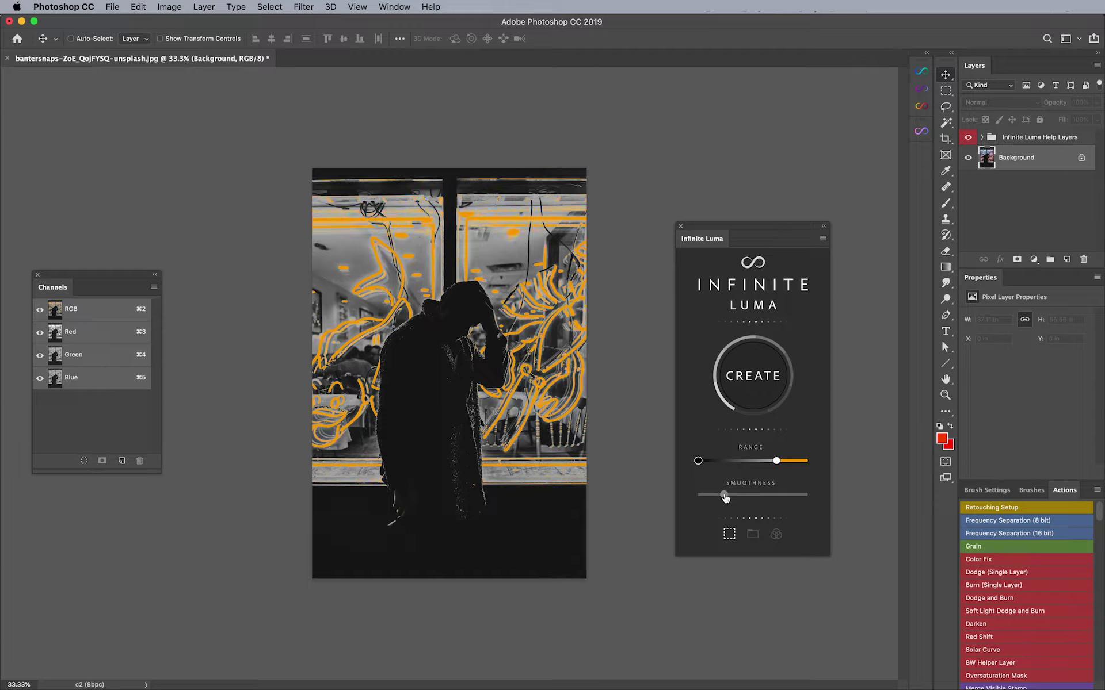
pyautogui.click(766, 462)
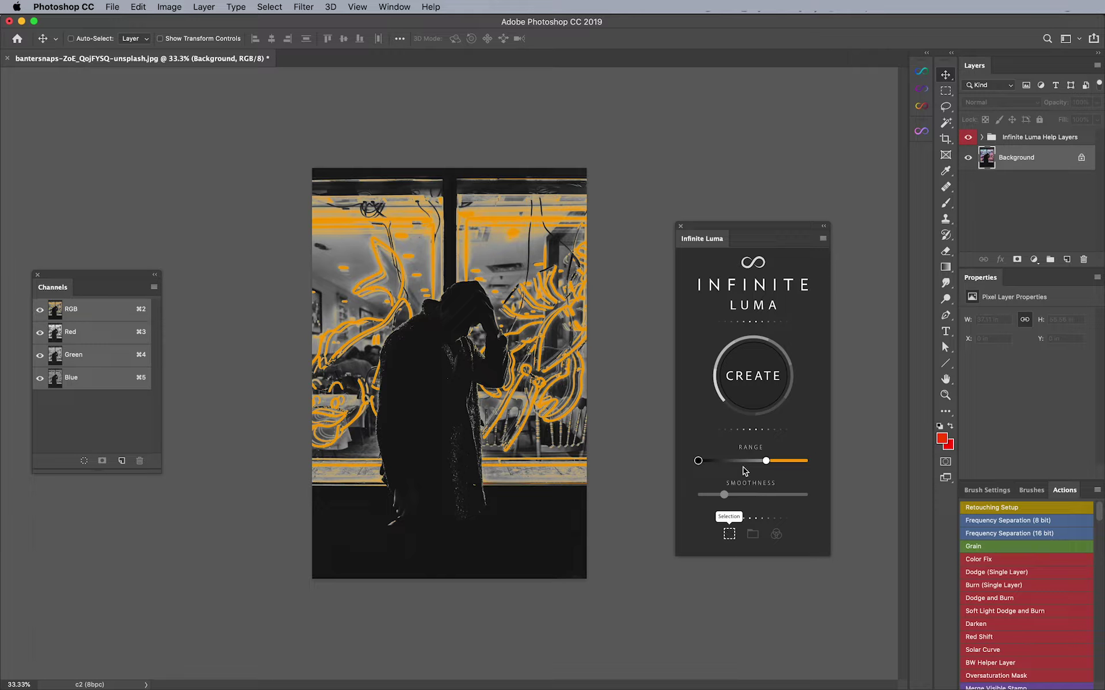
pyautogui.click(752, 377)
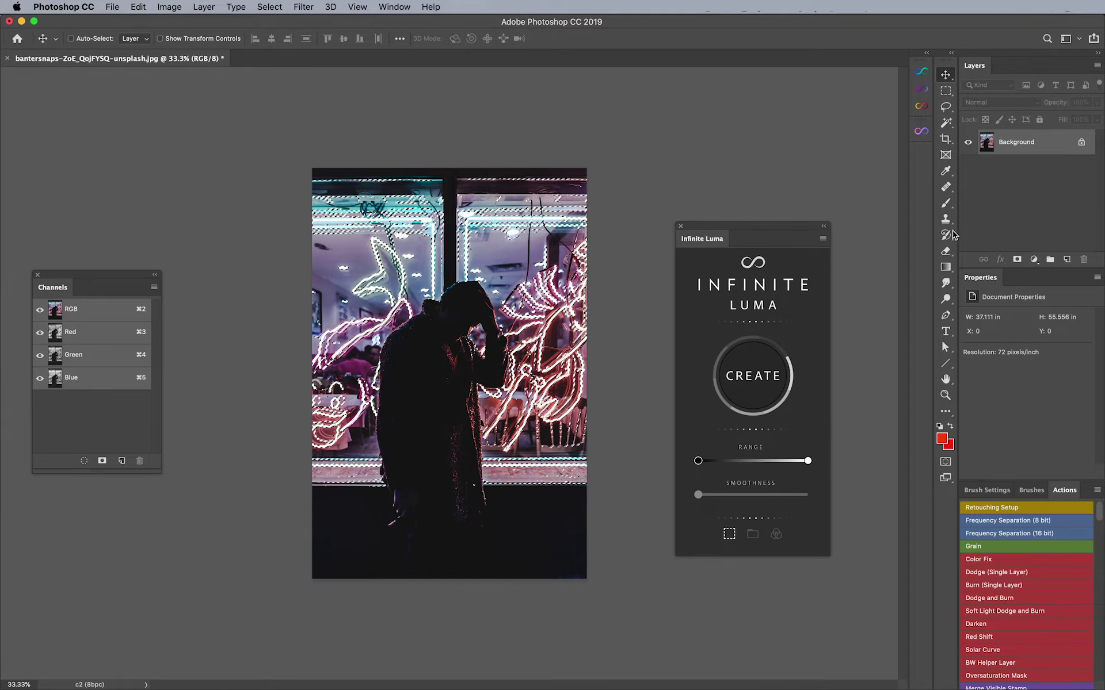
# - Add a Solid Color fill layer over the neon selection in yellow-green #d8ff3b
pyautogui.click(1034, 259)
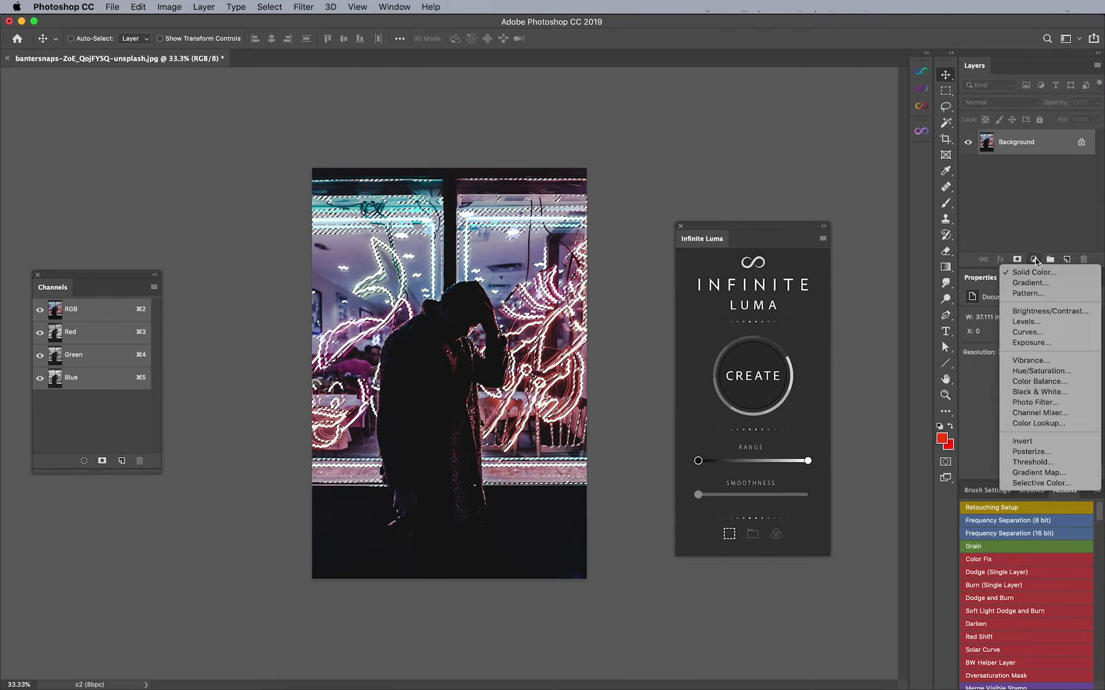
pyautogui.click(1030, 272)
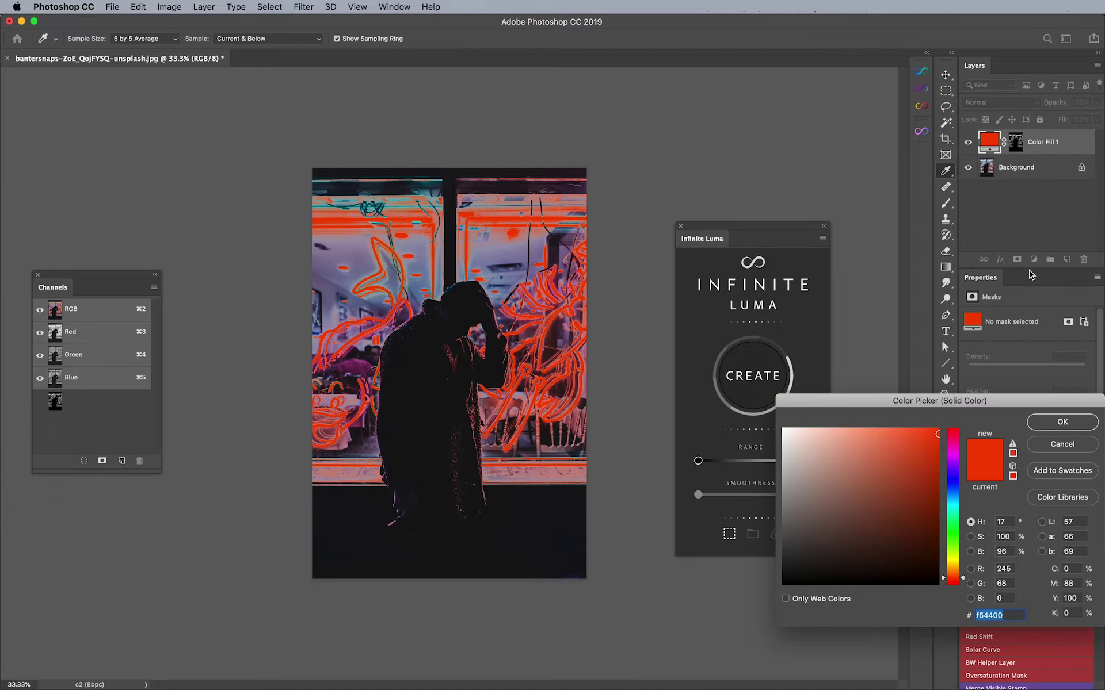
pyautogui.click(897, 513)
pyautogui.moveTo(896, 513); pyautogui.dragTo(903, 427)
pyautogui.click(950, 553)
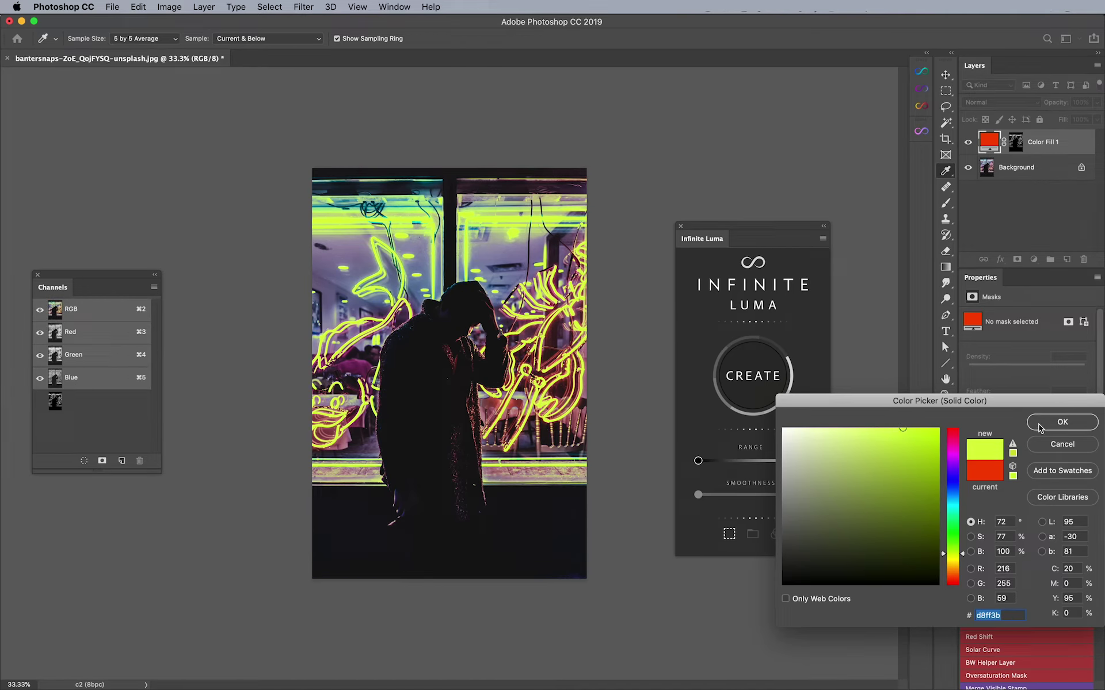
pyautogui.click(1063, 423)
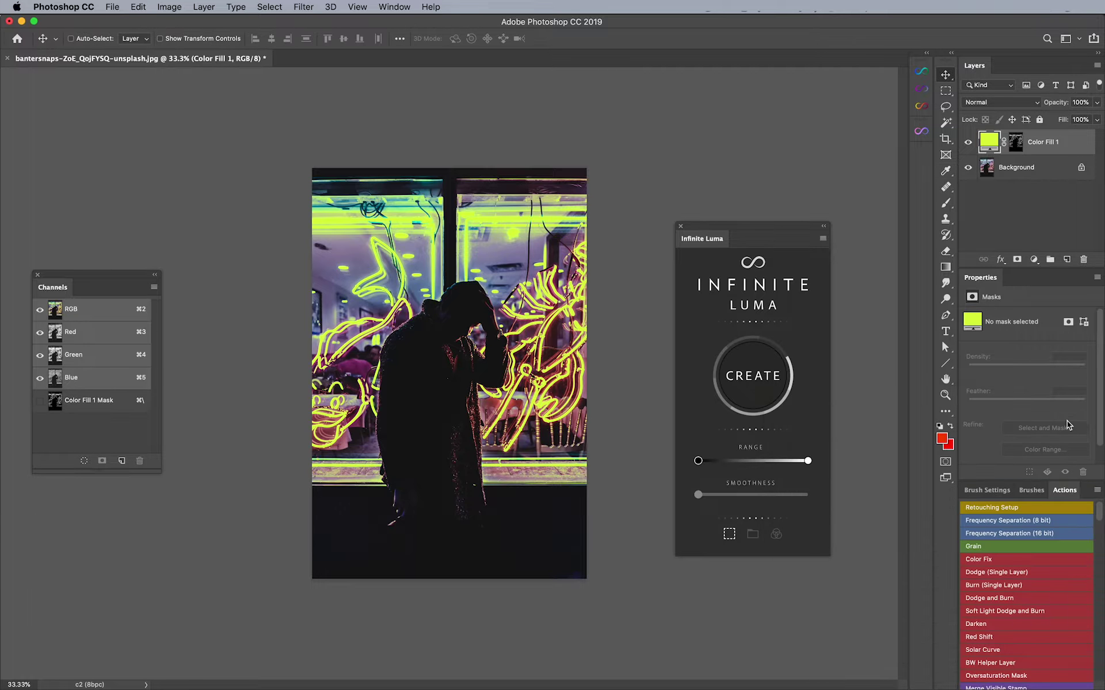
# - Alt-click the Color Fill 1 mask thumbnail to show its white-on-black neon mask alone
pyautogui.keyDown('alt'); pyautogui.click(1016, 146); pyautogui.keyUp('alt')
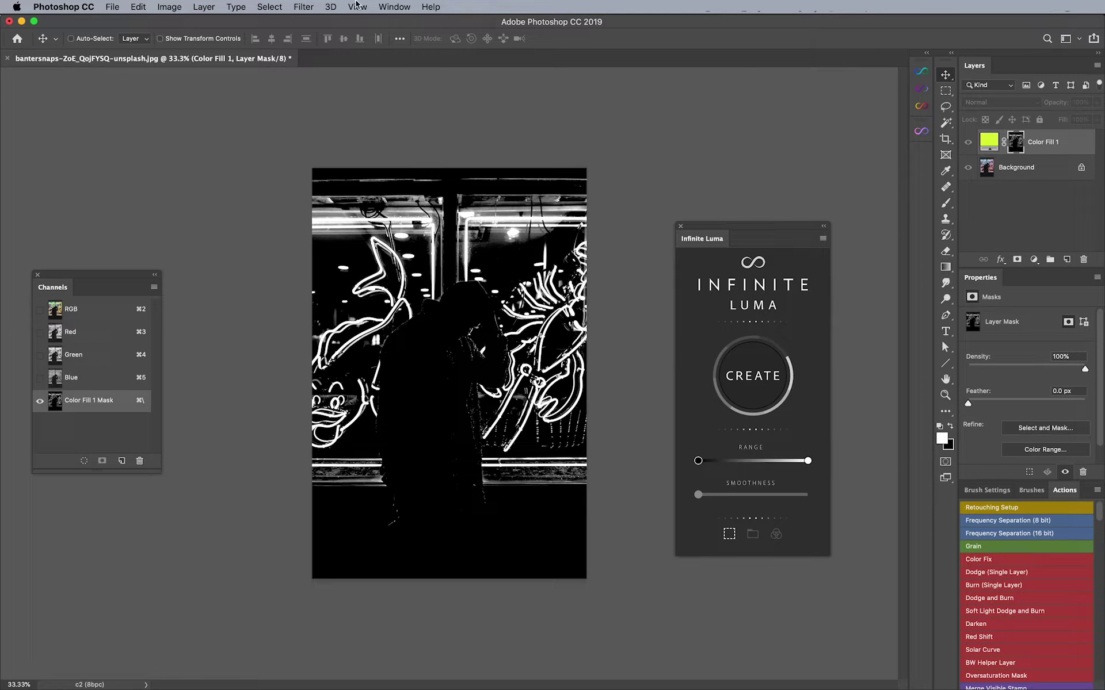
# - Apply a 9.3-pixel Gaussian Blur to the Color Fill 1 layer mask
pyautogui.click(309, 7)
pyautogui.moveTo(453, 153)
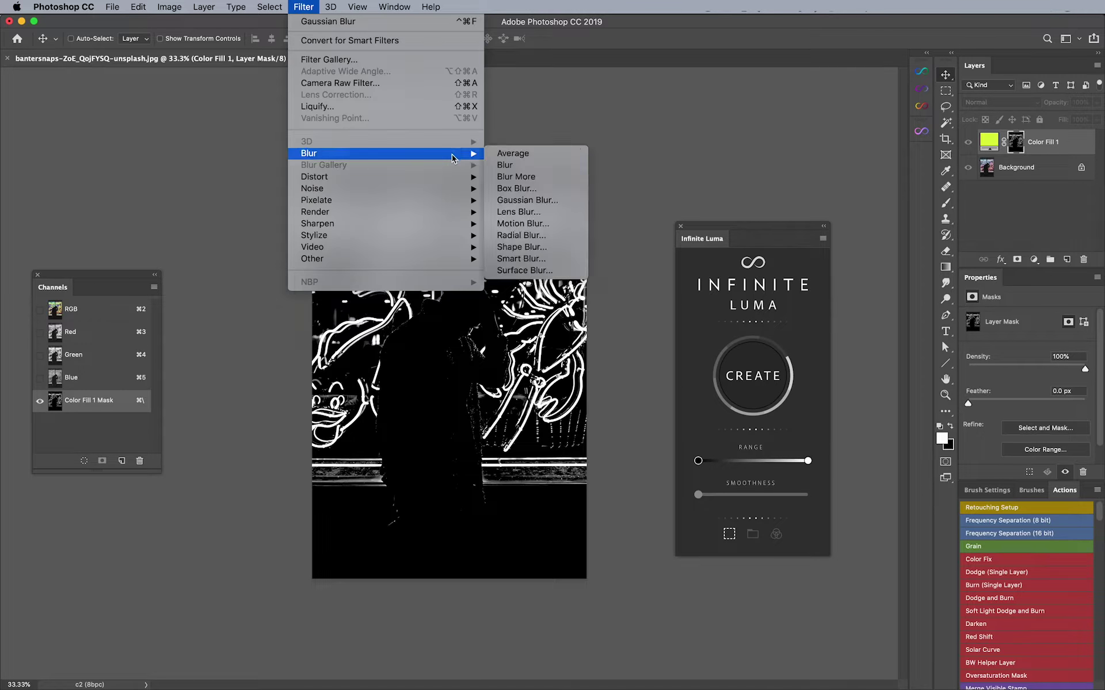
pyautogui.click(524, 200)
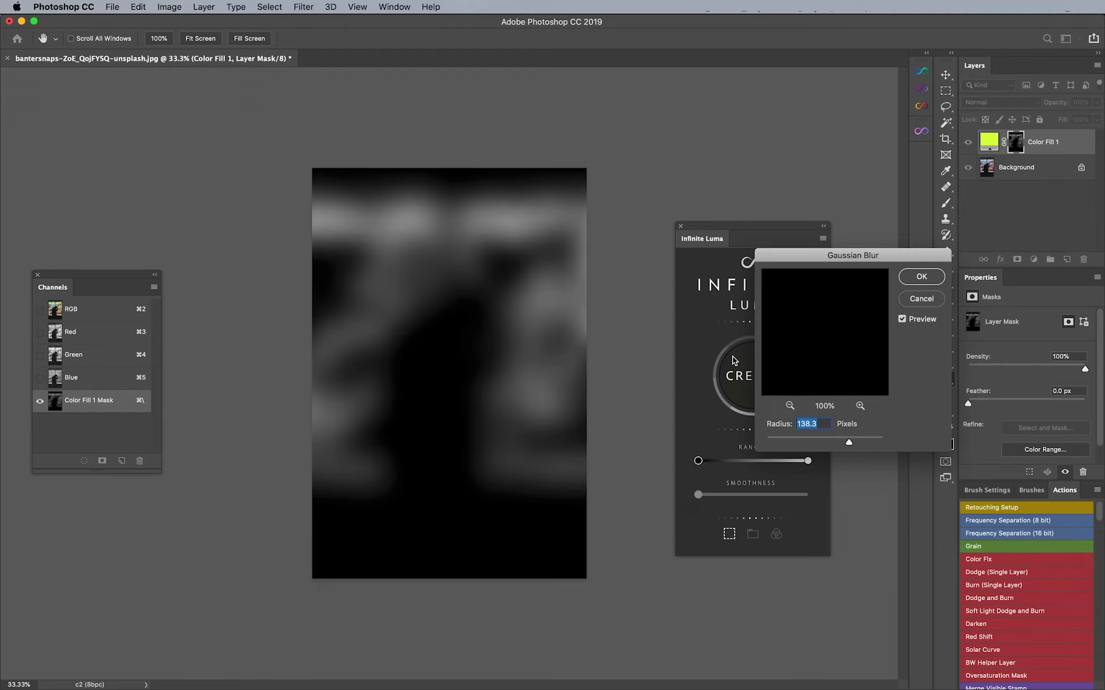
pyautogui.click(806, 440)
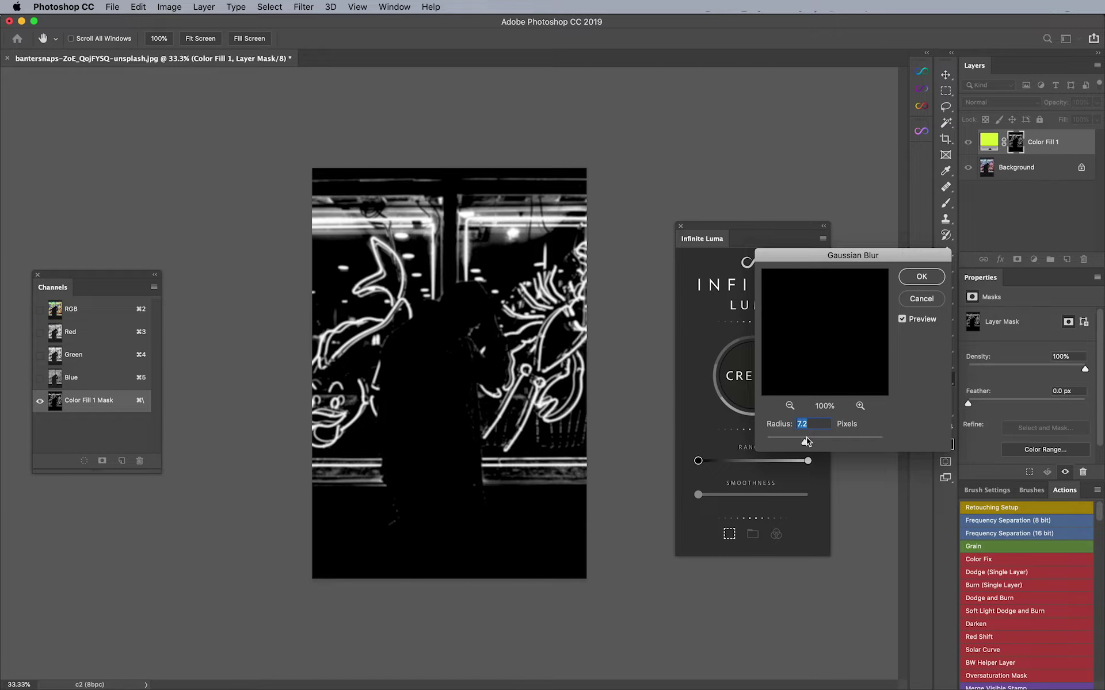
pyautogui.moveTo(806, 439); pyautogui.dragTo(822, 442)
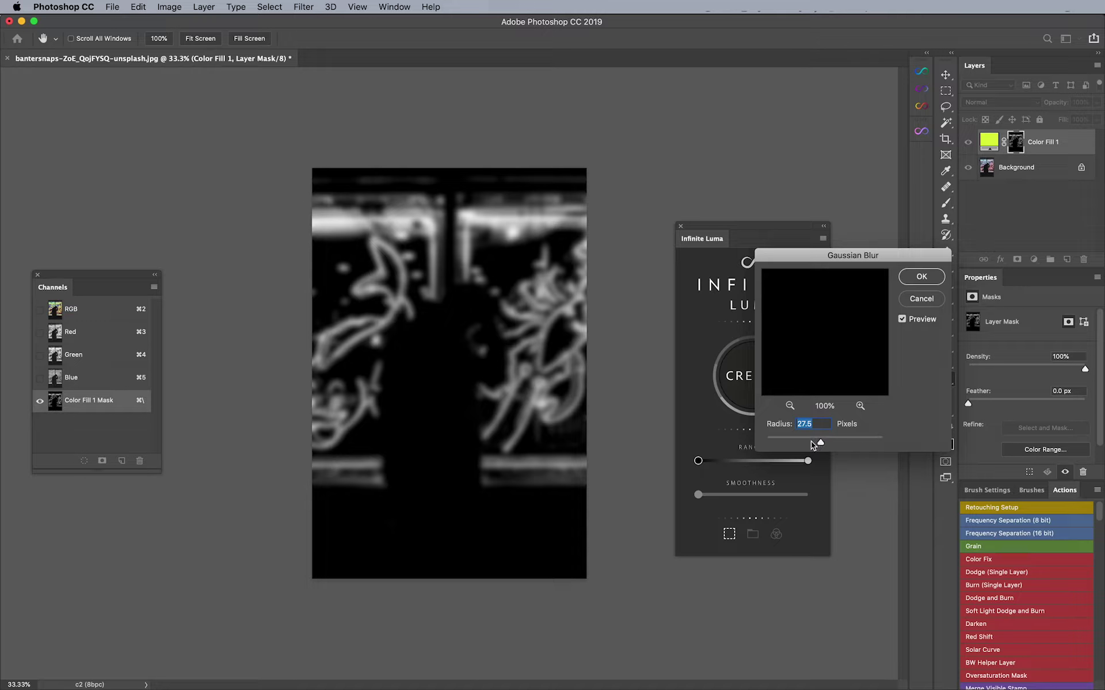
pyautogui.click(811, 443)
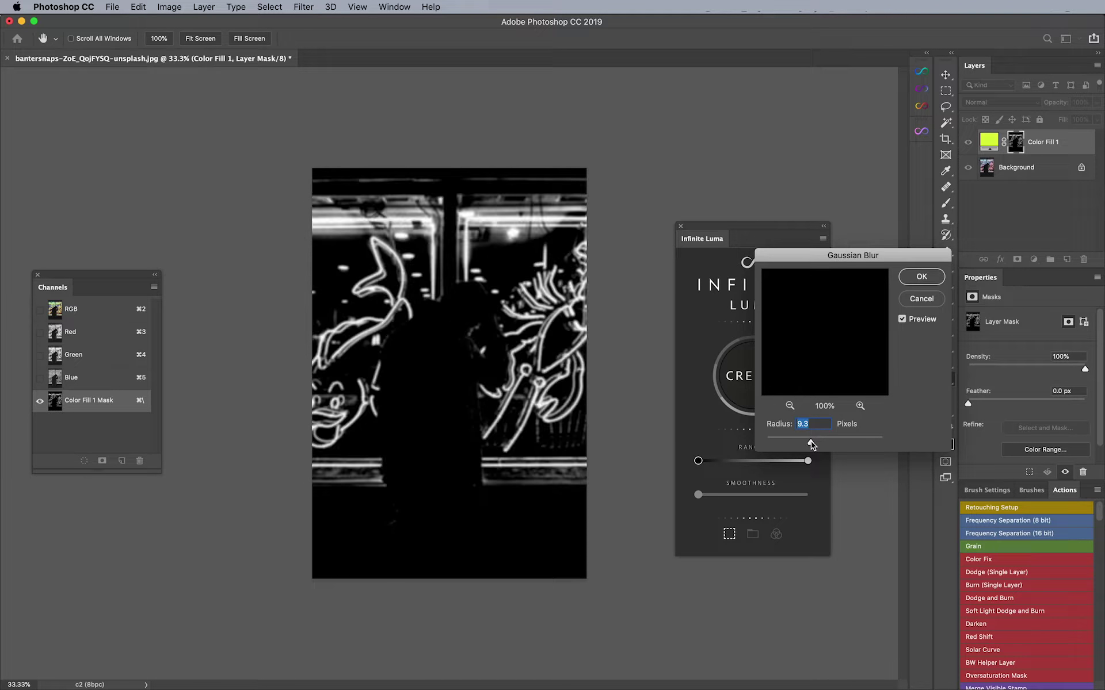
pyautogui.click(921, 278)
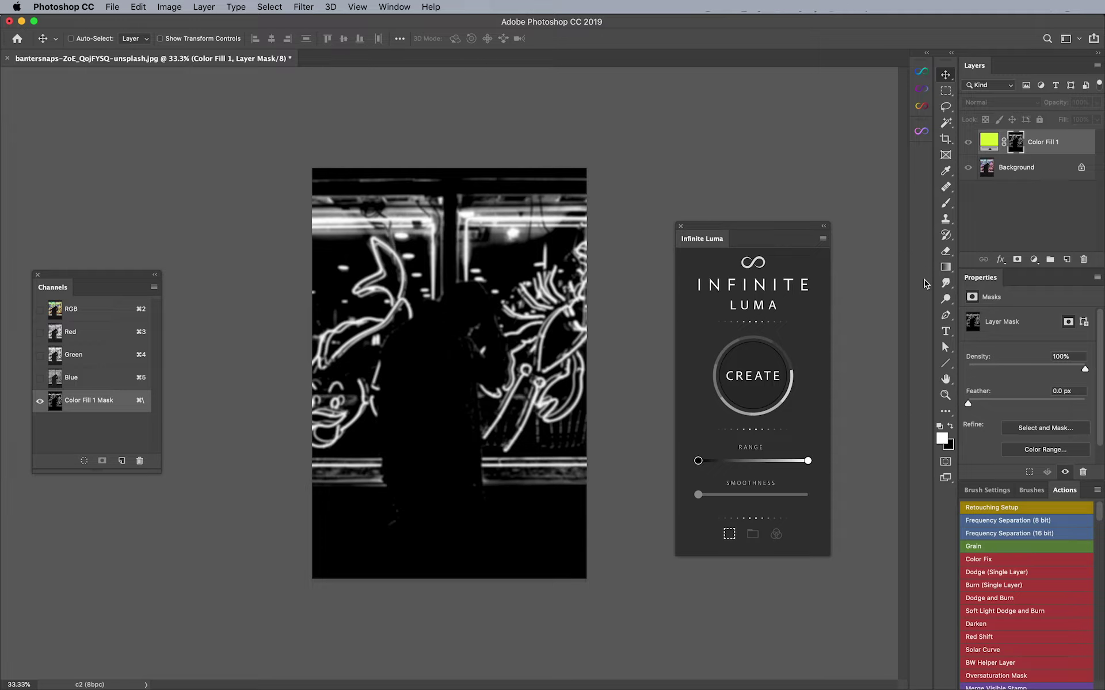
# - Return to the full-colour photo and toggle Color Fill 1 off and on to compare
pyautogui.click(992, 146)
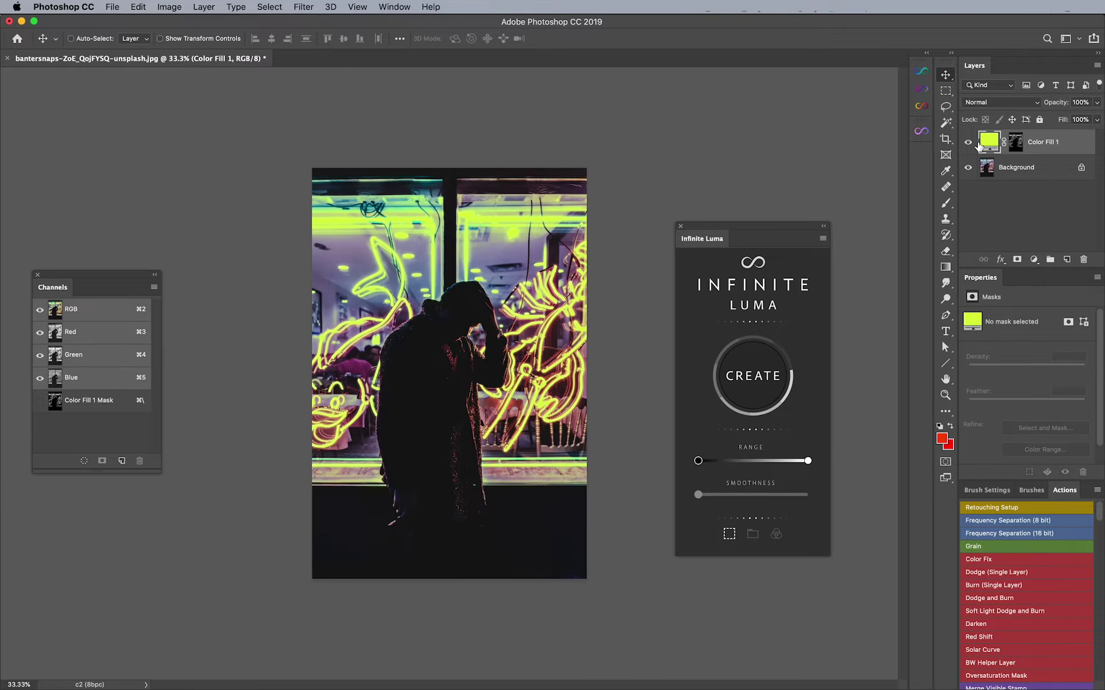
pyautogui.click(967, 143)
pyautogui.click(968, 143)
# - Change the Color Fill 1 colour to pale mint green #b9ffec
pyautogui.doubleClick(991, 143)
pyautogui.moveTo(868, 564); pyautogui.dragTo(775, 426)
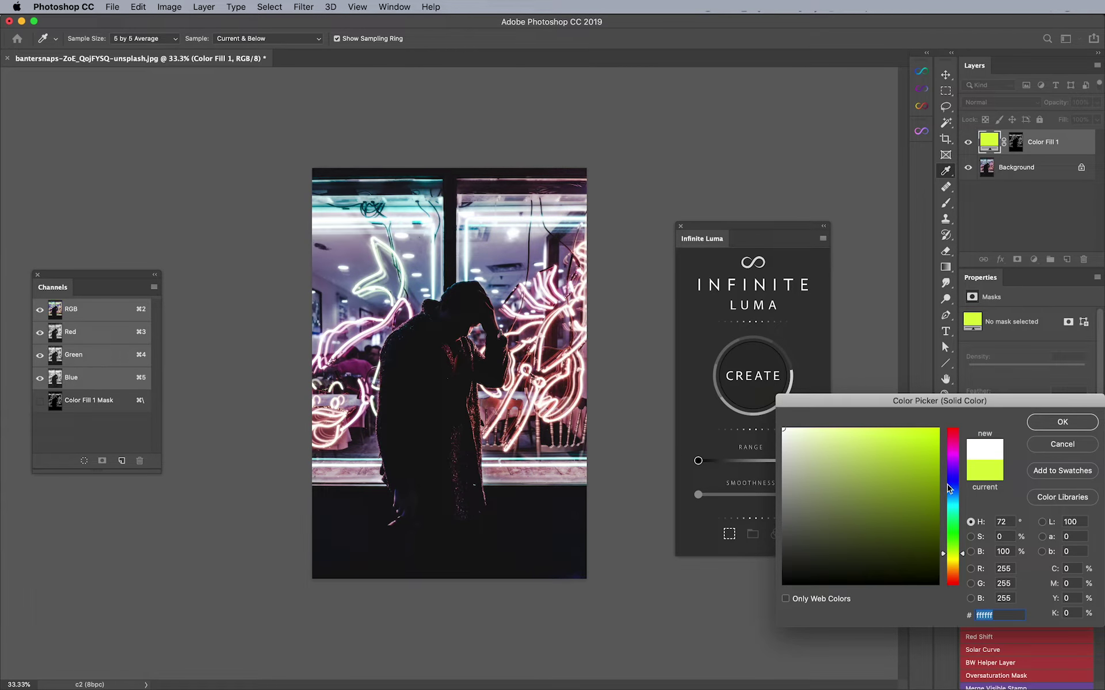
pyautogui.moveTo(956, 496)
pyautogui.mouseDown()
pyautogui.moveTo(875, 419)
pyautogui.moveTo(789, 398)
pyautogui.moveTo(816, 397)
pyautogui.mouseUp()
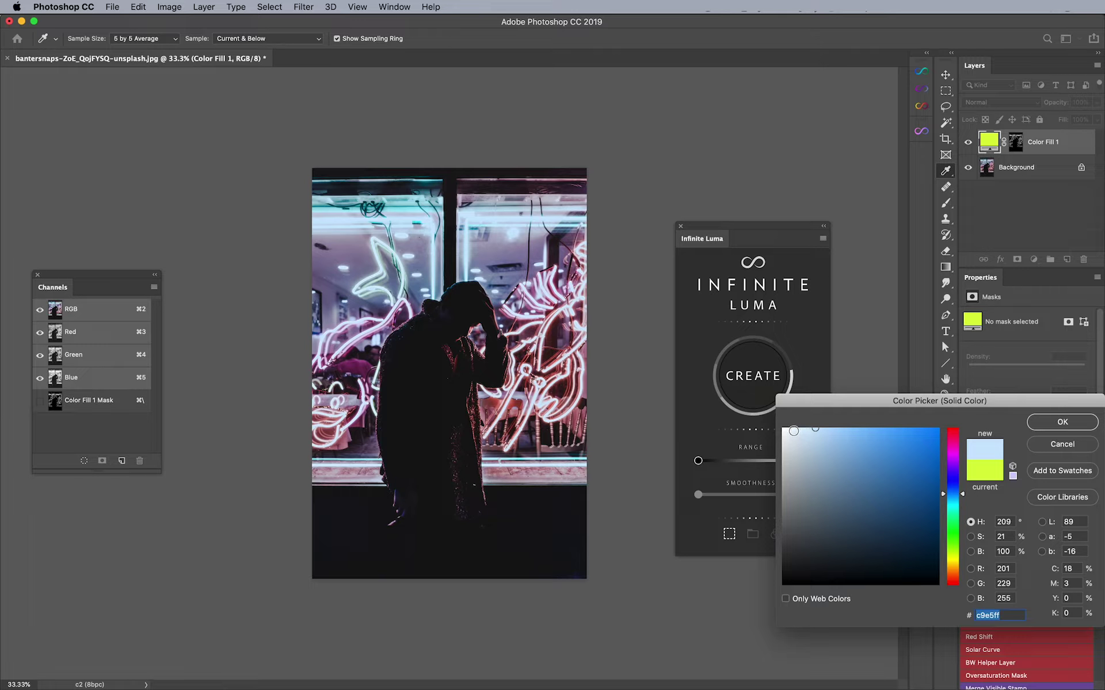
pyautogui.moveTo(823, 431)
pyautogui.mouseDown()
pyautogui.moveTo(944, 444)
pyautogui.moveTo(941, 420)
pyautogui.moveTo(815, 404)
pyautogui.moveTo(944, 384)
pyautogui.moveTo(826, 381)
pyautogui.moveTo(838, 415)
pyautogui.moveTo(835, 436)
pyautogui.moveTo(826, 429)
pyautogui.mouseUp()
pyautogui.moveTo(951, 499); pyautogui.dragTo(951, 514)
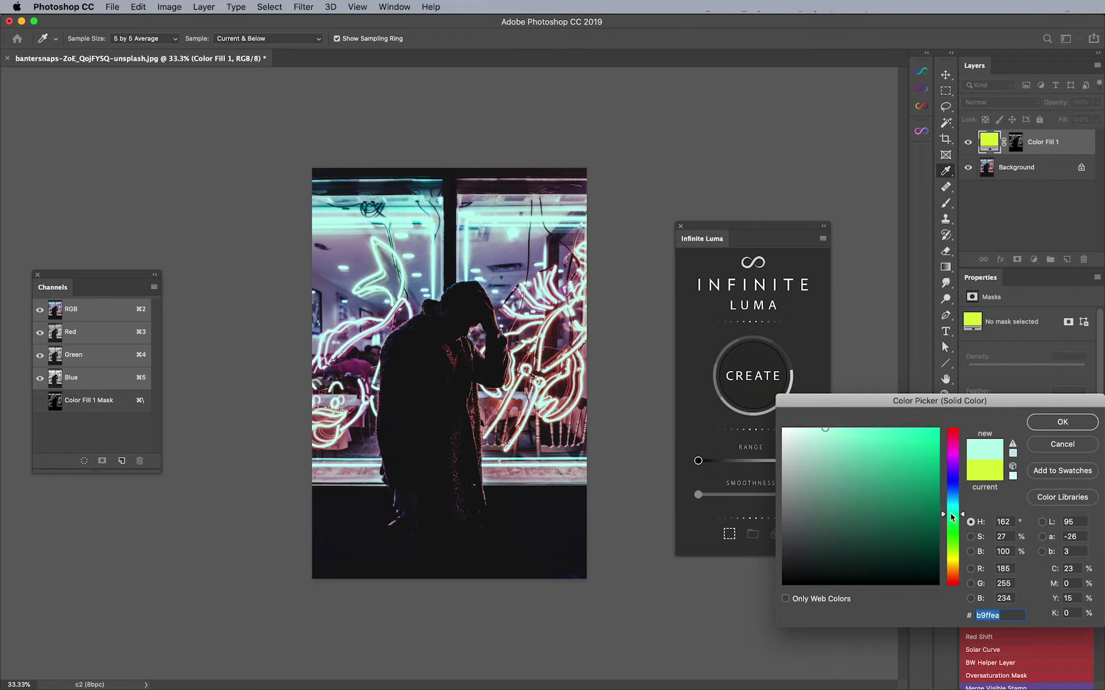
pyautogui.click(1060, 425)
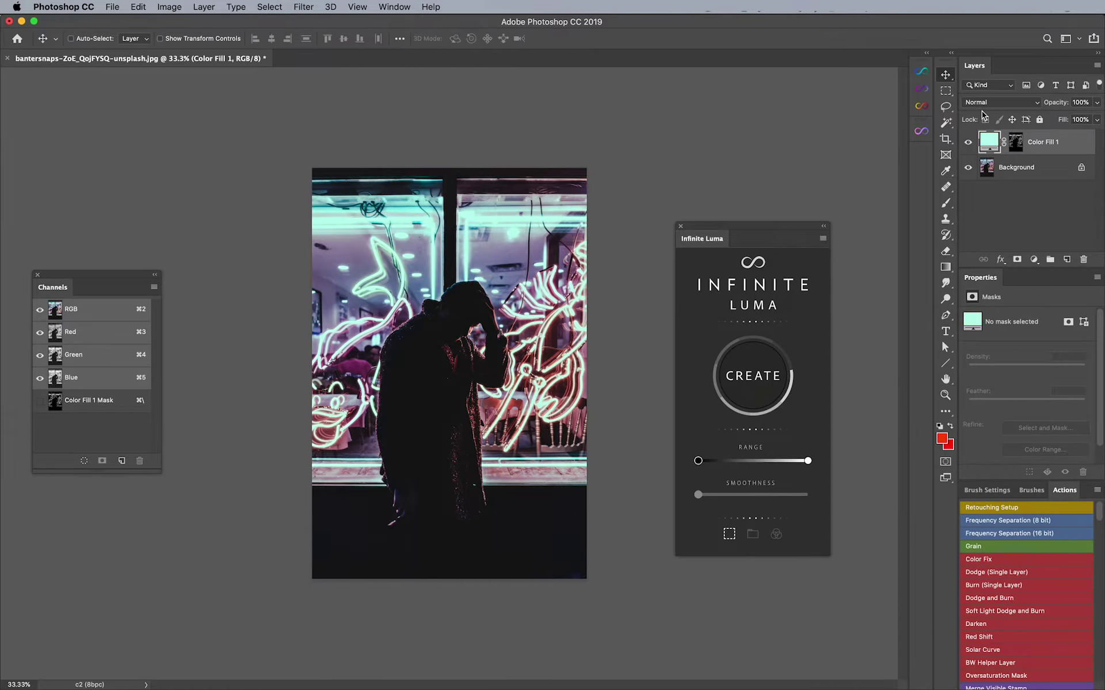
# - Try Screen blending on Color Fill 1, toggling its visibility to compare
pyautogui.click(986, 102)
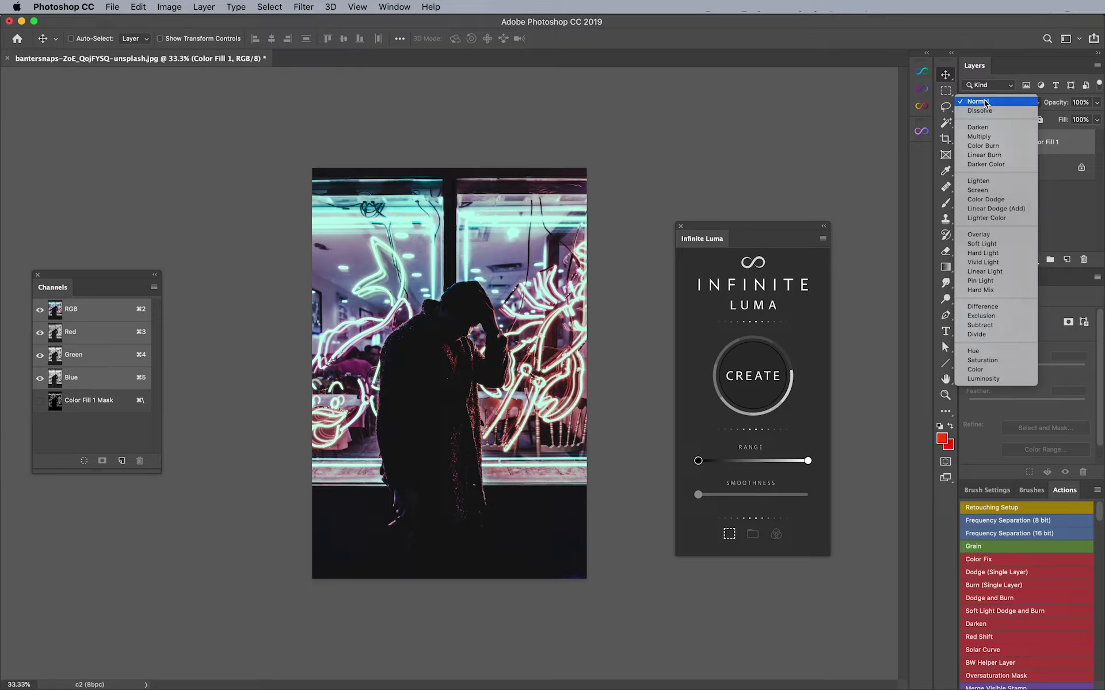
pyautogui.click(985, 190)
pyautogui.click(969, 142)
pyautogui.click(969, 143)
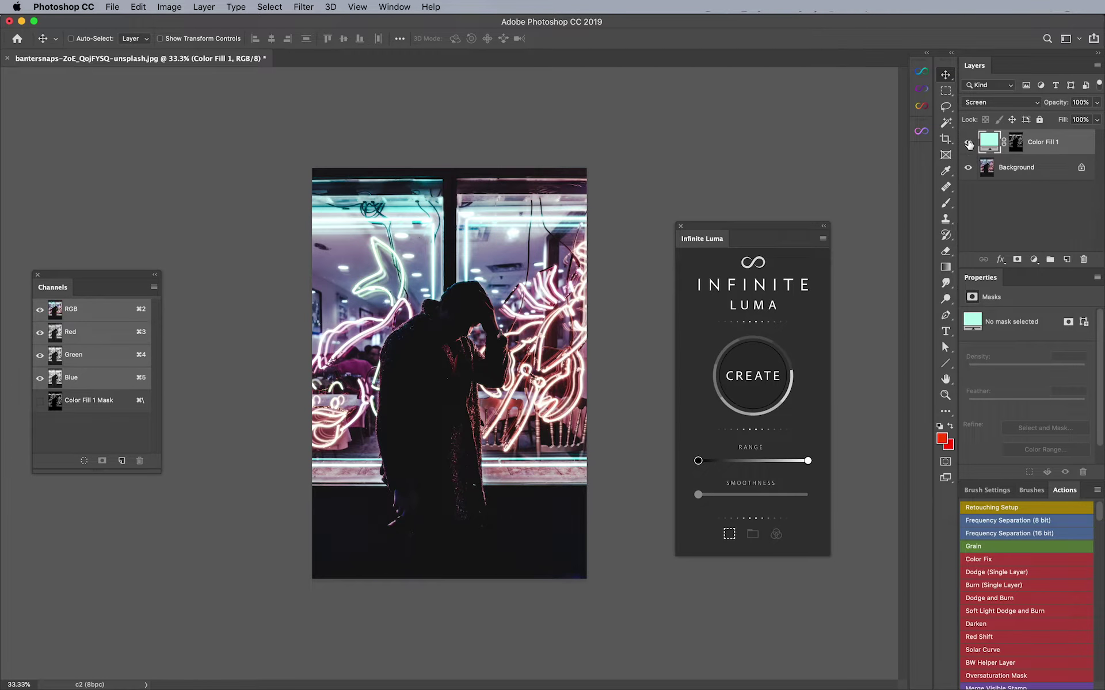
pyautogui.click(969, 143)
pyautogui.click(969, 143)
# - Switch Color Fill 1 to Soft Light blending and compare it on and off
pyautogui.click(978, 102)
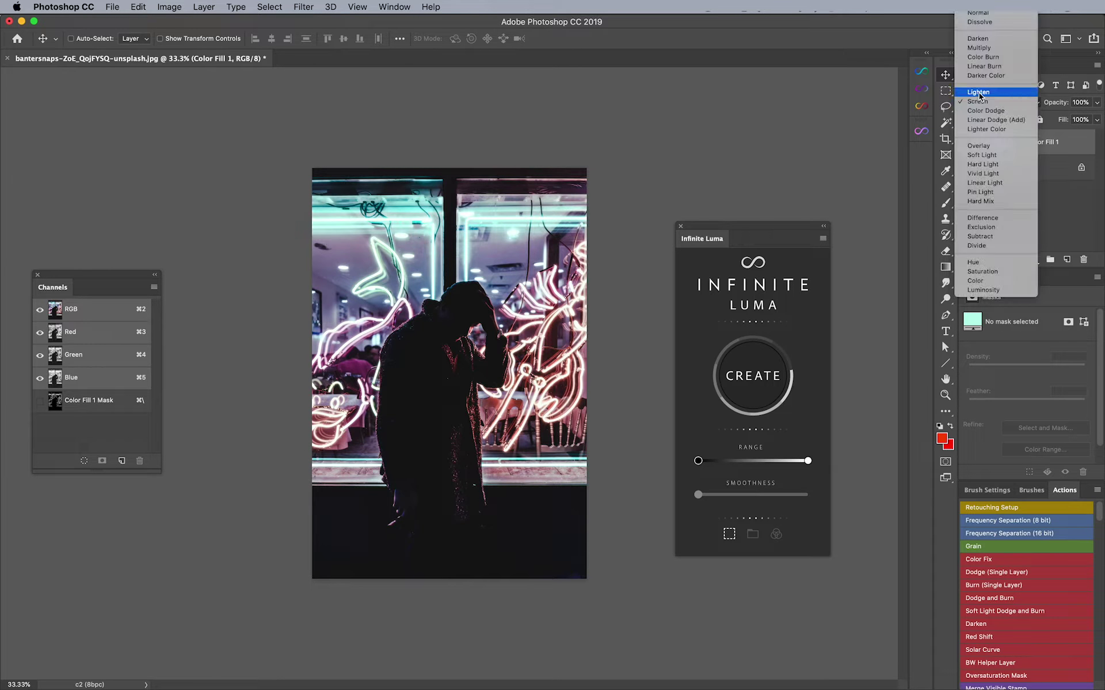
pyautogui.click(978, 159)
pyautogui.click(969, 144)
pyautogui.click(969, 144)
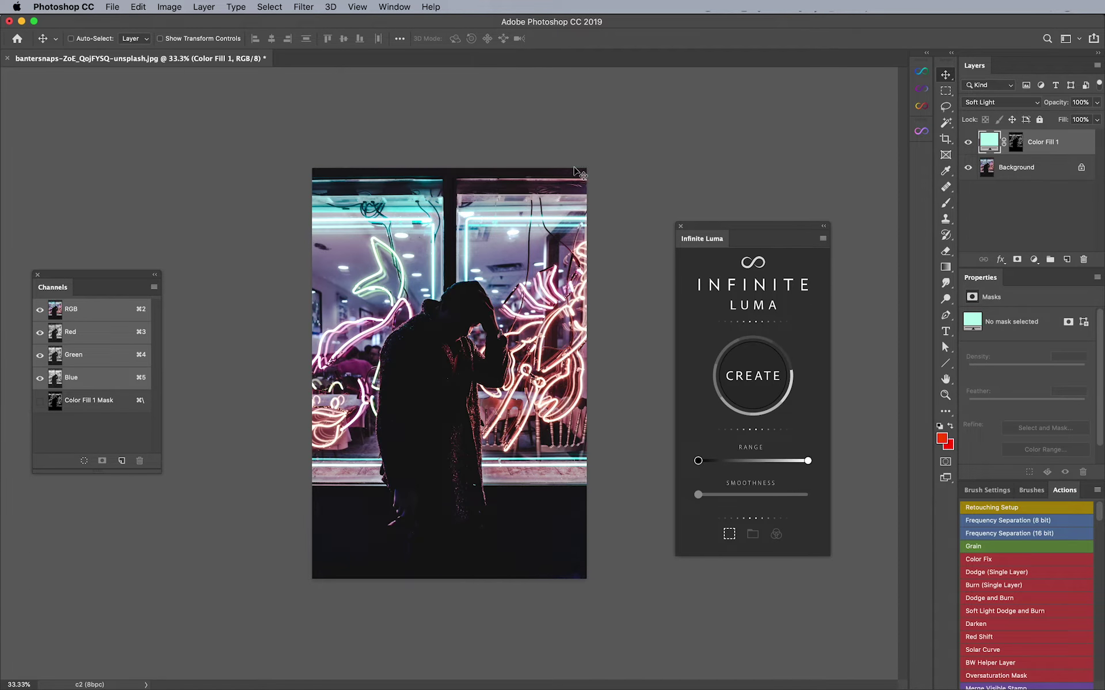
pyautogui.press('z')
pyautogui.click(525, 204)
pyautogui.click(524, 204)
pyautogui.click(531, 196)
pyautogui.press('v')
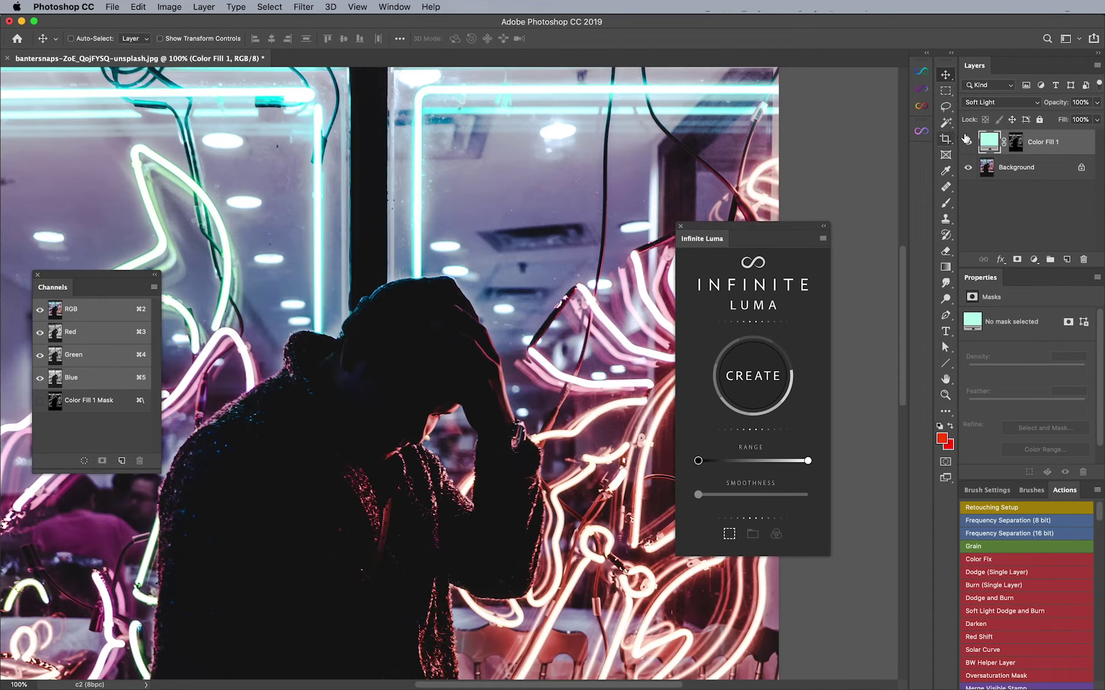
pyautogui.click(968, 142)
pyautogui.click(967, 142)
pyautogui.click(968, 143)
pyautogui.click(968, 142)
pyautogui.press('super+minus')
pyautogui.press('super+minus')
pyautogui.press('super+minus')
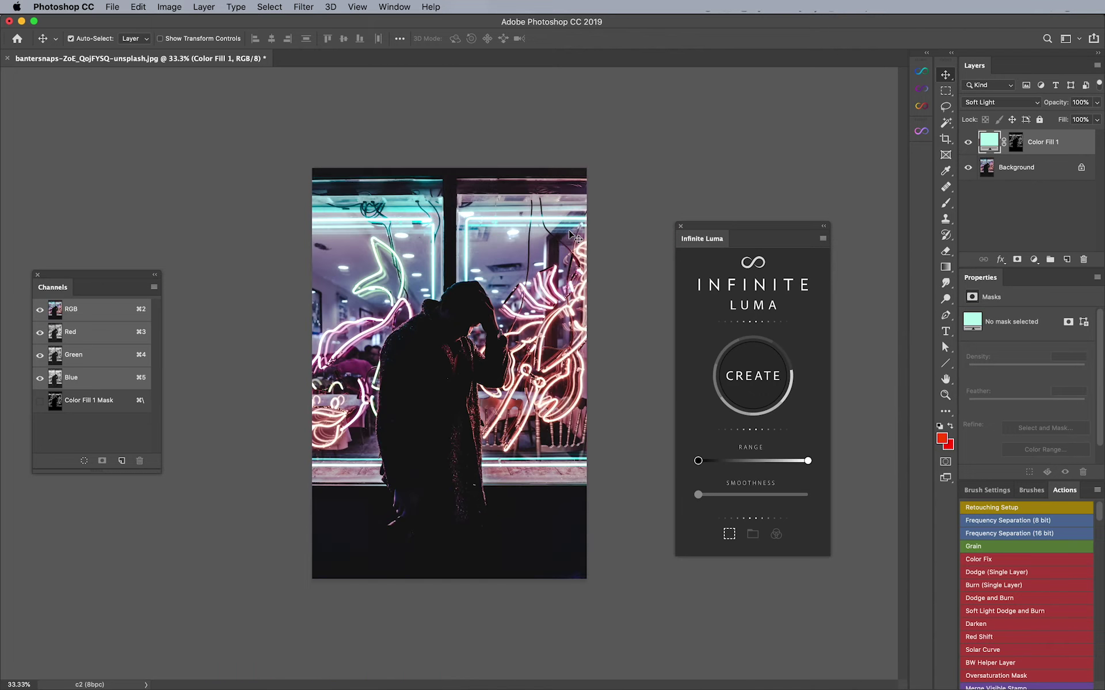
pyautogui.keyDown('super'); pyautogui.click(426, 419); pyautogui.keyUp('super')
pyautogui.keyDown('super'); pyautogui.click(426, 419); pyautogui.keyUp('super')
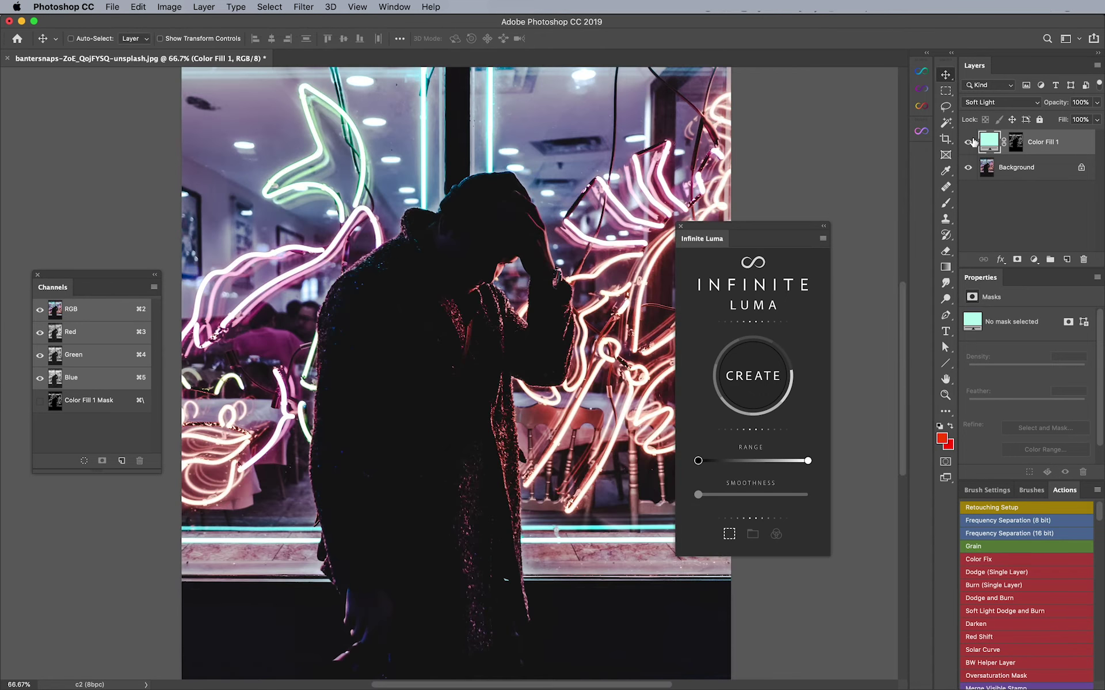
pyautogui.click(970, 141)
pyautogui.click(970, 141)
pyautogui.click(970, 141)
pyautogui.click(970, 141)
pyautogui.keyDown('alt'); pyautogui.click(1016, 143); pyautogui.keyUp('alt')
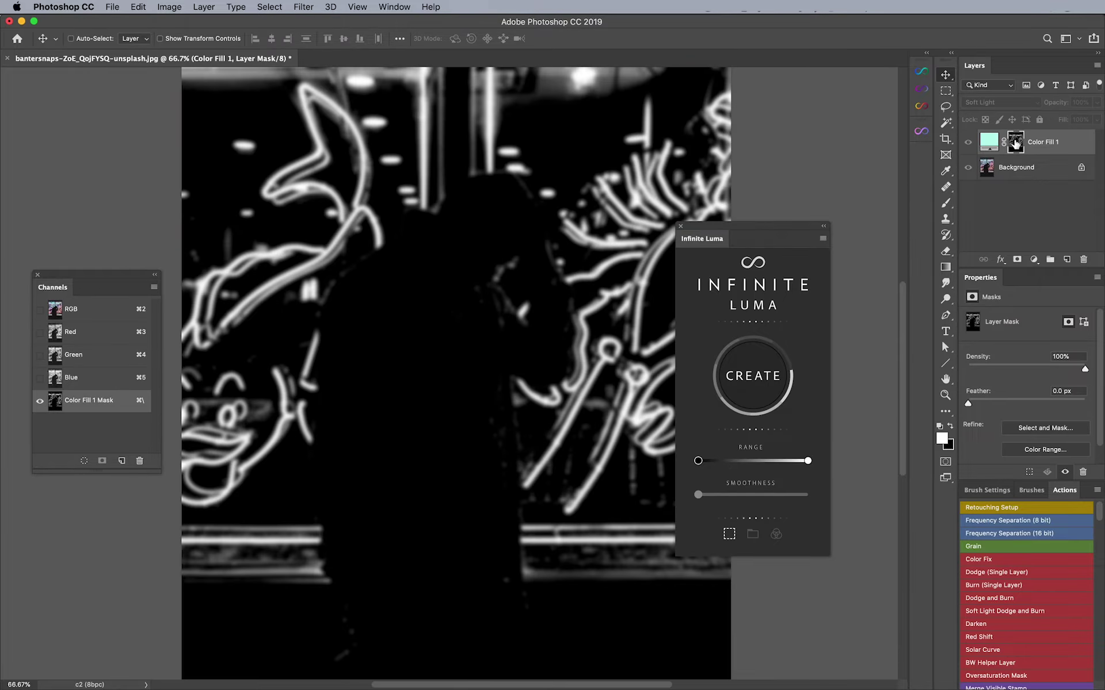
pyautogui.keyDown('alt'); pyautogui.click(1016, 143); pyautogui.keyUp('alt')
pyautogui.click(968, 143)
pyautogui.click(968, 142)
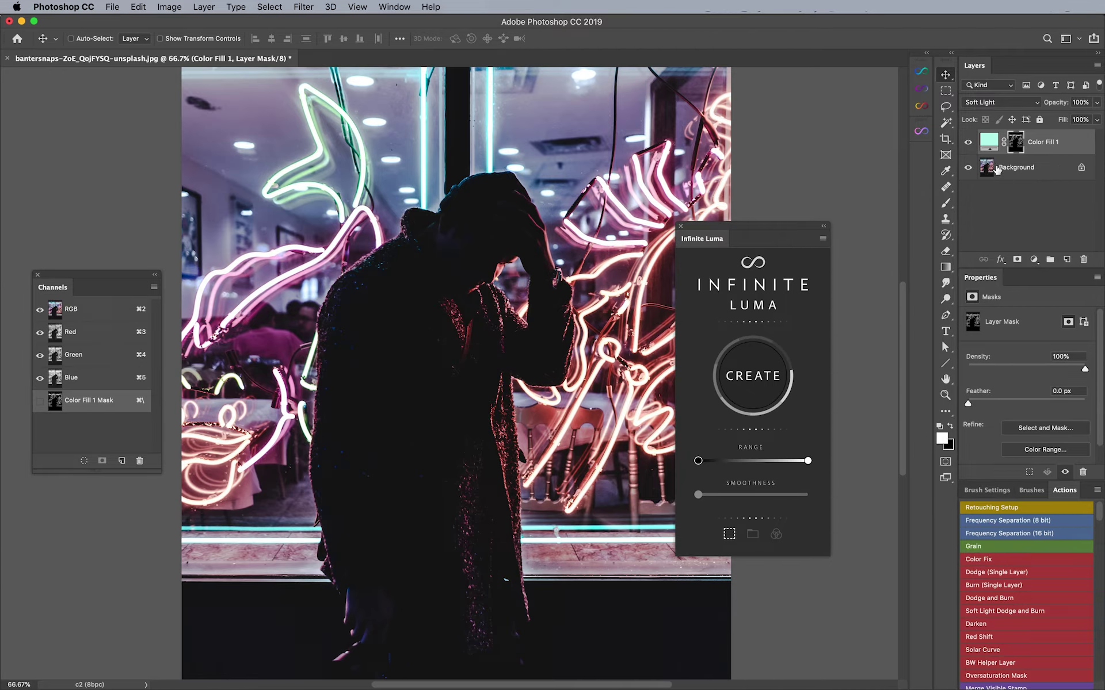
pyautogui.click(968, 142)
pyautogui.click(968, 142)
pyautogui.press('z')
pyautogui.click(480, 319)
pyautogui.press('v')
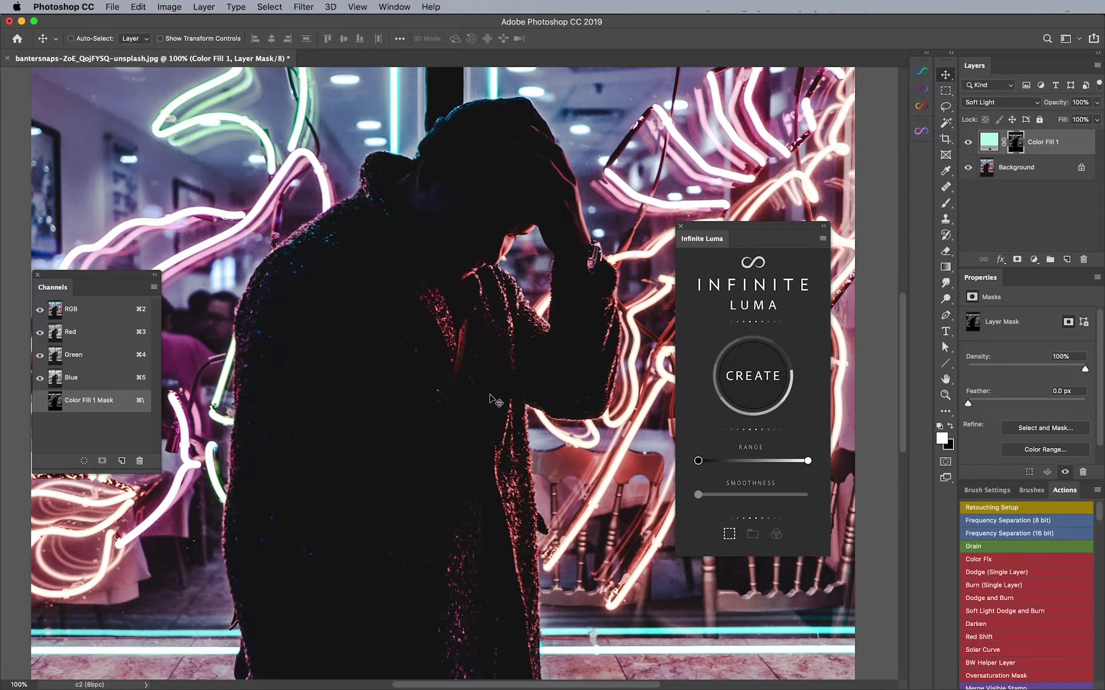
pyautogui.click(989, 144)
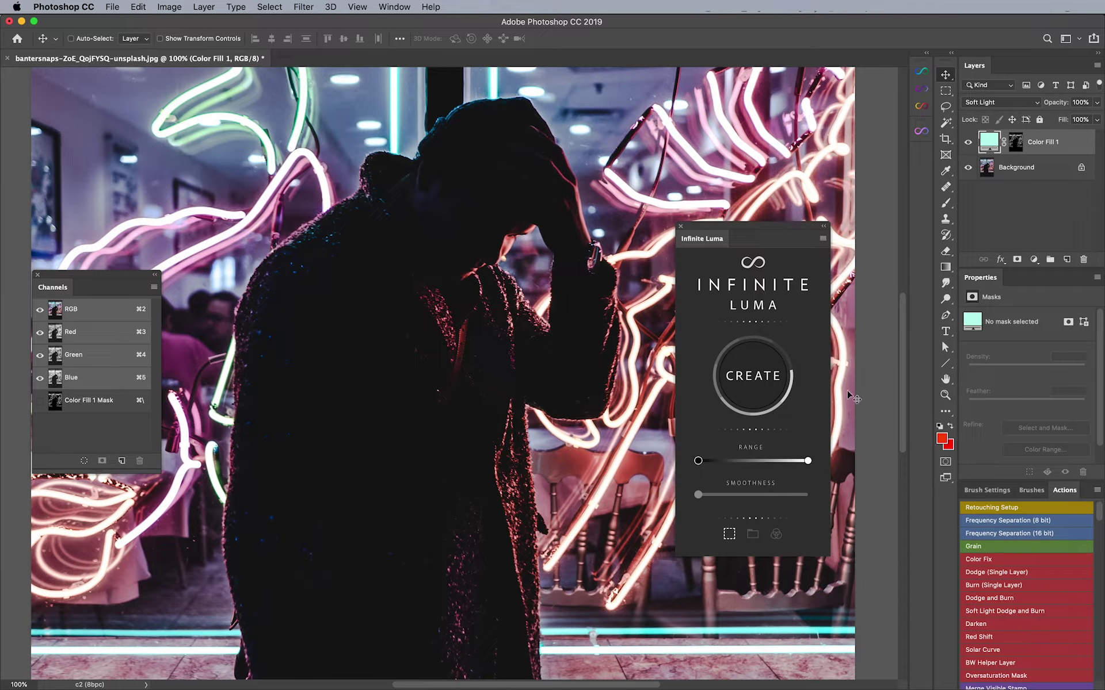
# - Set the Infinite Luma range around the midtones, raise Smoothness, and create the ILP Midtones group
pyautogui.click(776, 461)
pyautogui.moveTo(776, 464); pyautogui.dragTo(749, 462)
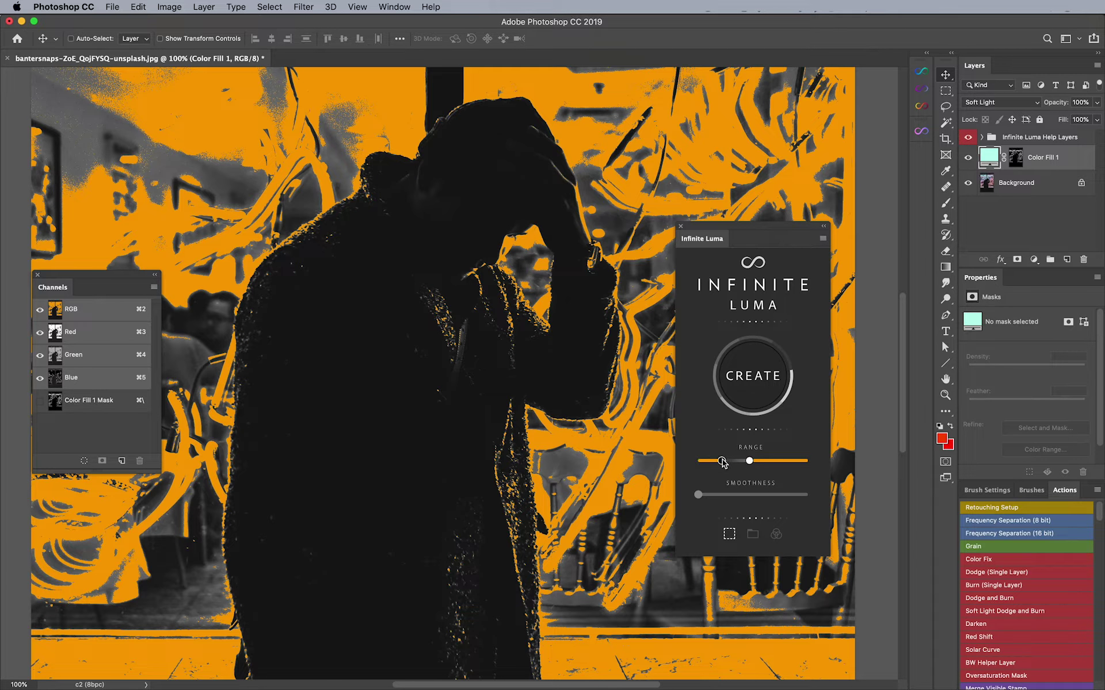
pyautogui.click(723, 461)
pyautogui.moveTo(746, 462); pyautogui.dragTo(777, 463)
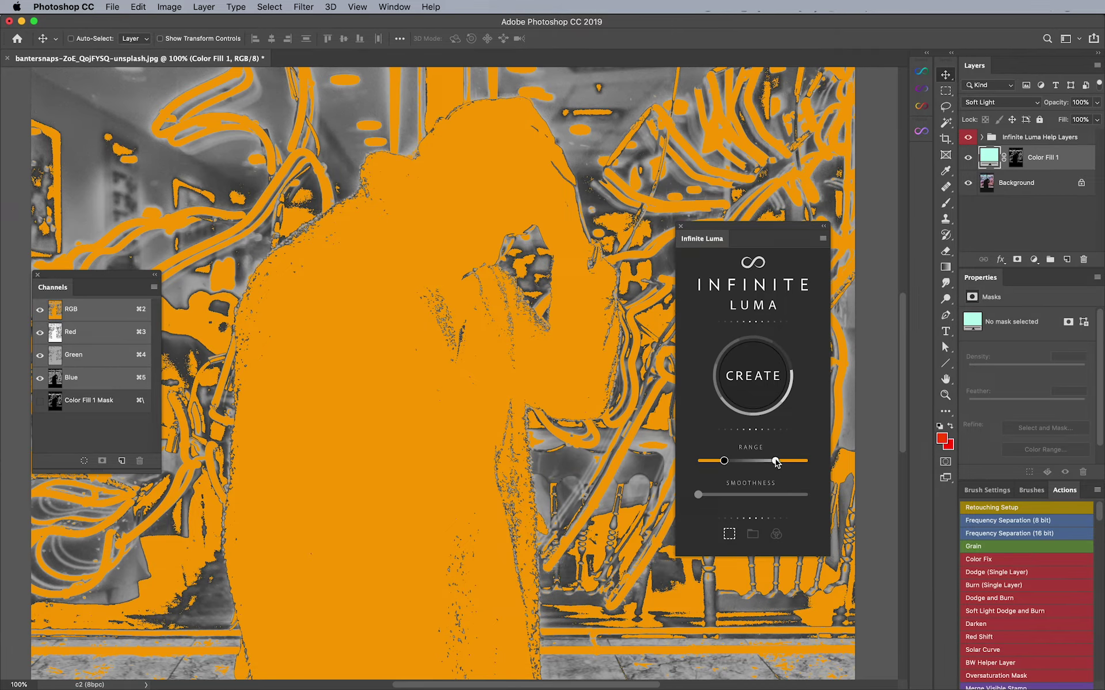
pyautogui.moveTo(776, 464); pyautogui.dragTo(734, 463)
pyautogui.click(741, 462)
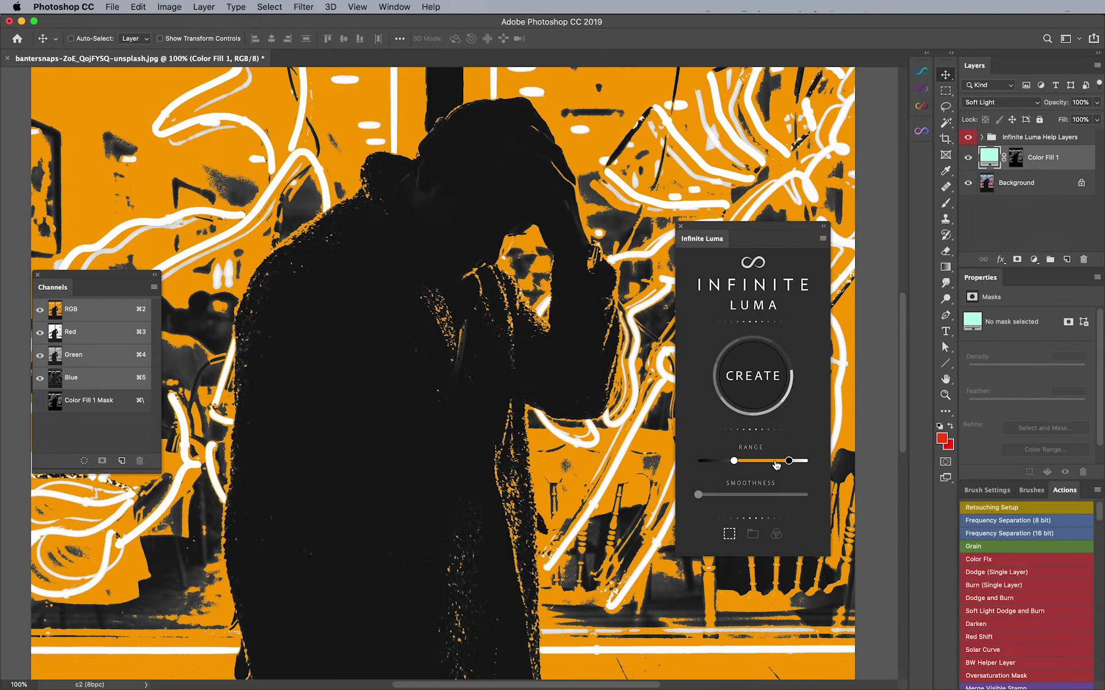
pyautogui.moveTo(789, 461); pyautogui.dragTo(780, 463)
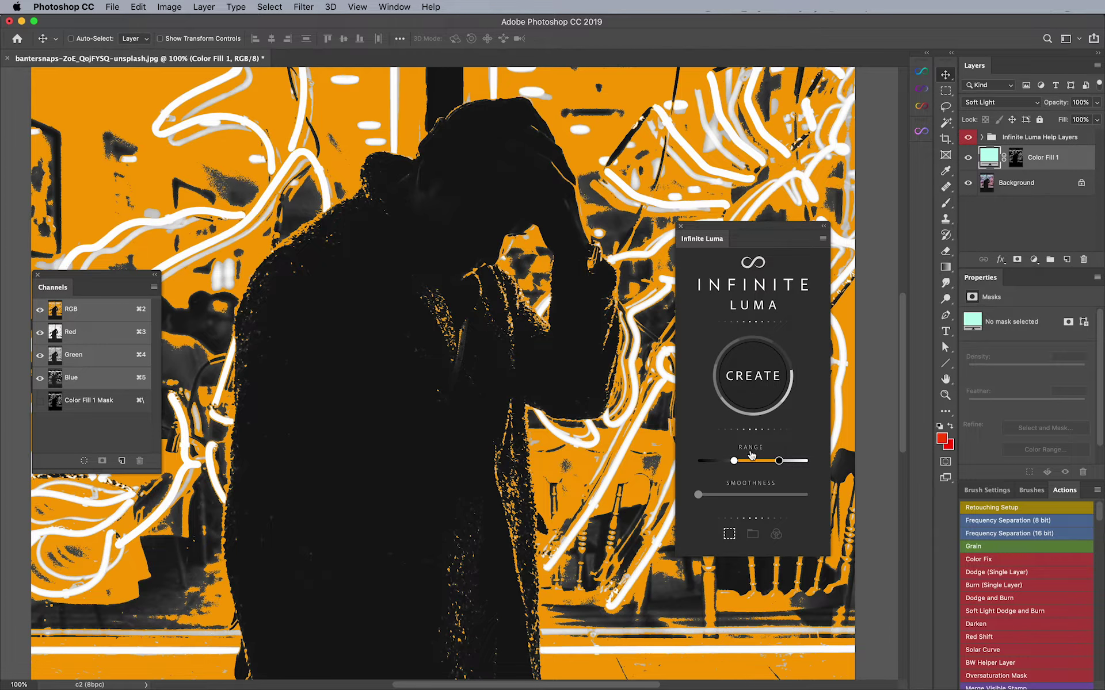
pyautogui.moveTo(777, 462); pyautogui.dragTo(771, 464)
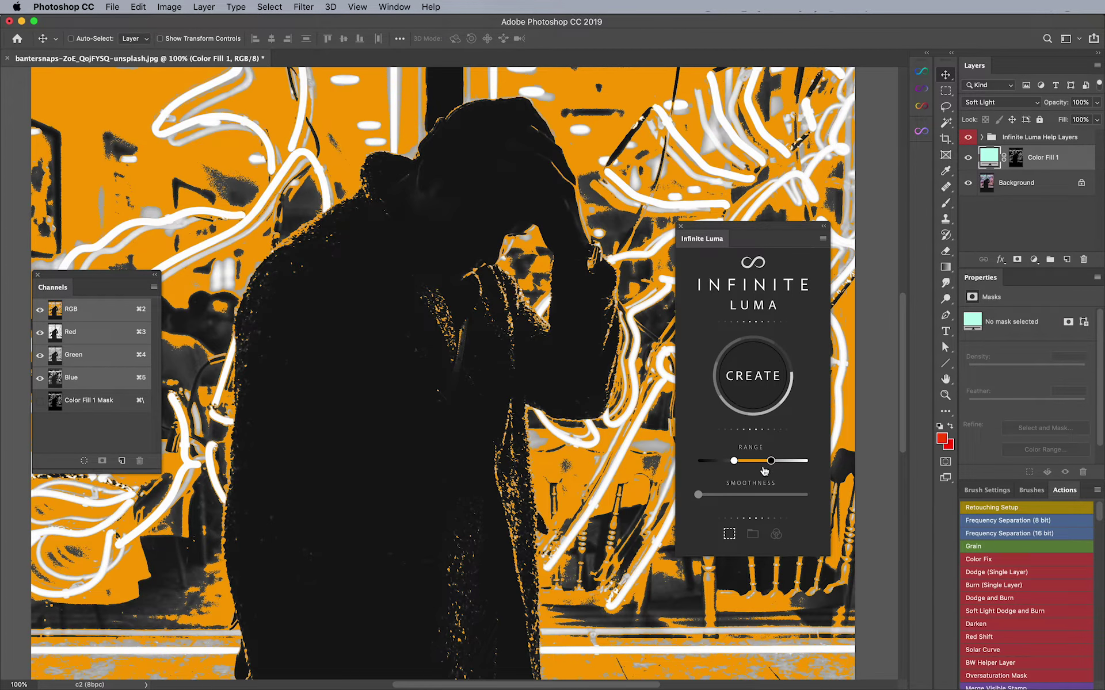
pyautogui.moveTo(726, 496); pyautogui.dragTo(713, 462)
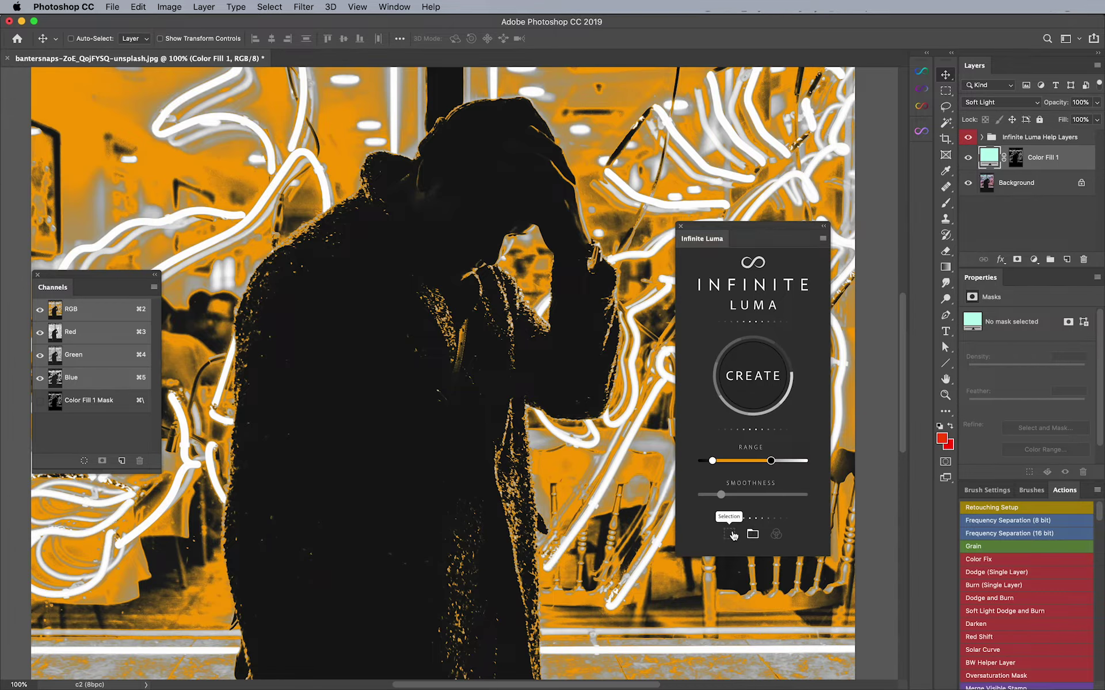
pyautogui.click(751, 377)
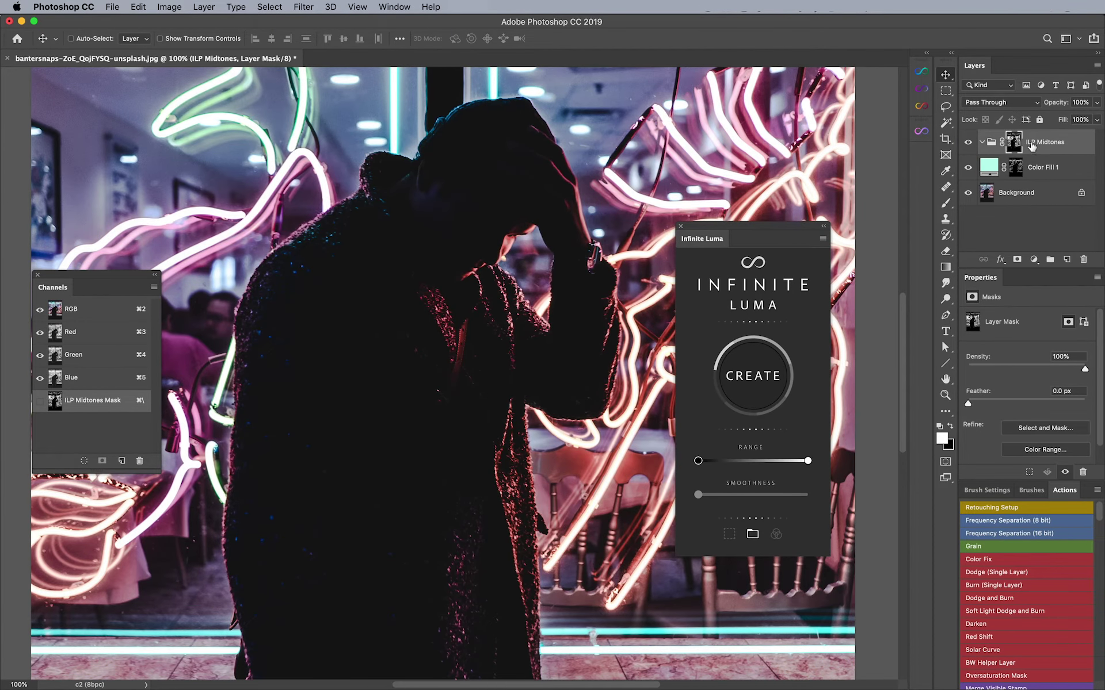
# - Add Curves 1 in the group, raising input 109 to output 184, and compare on/off
pyautogui.click(1034, 260)
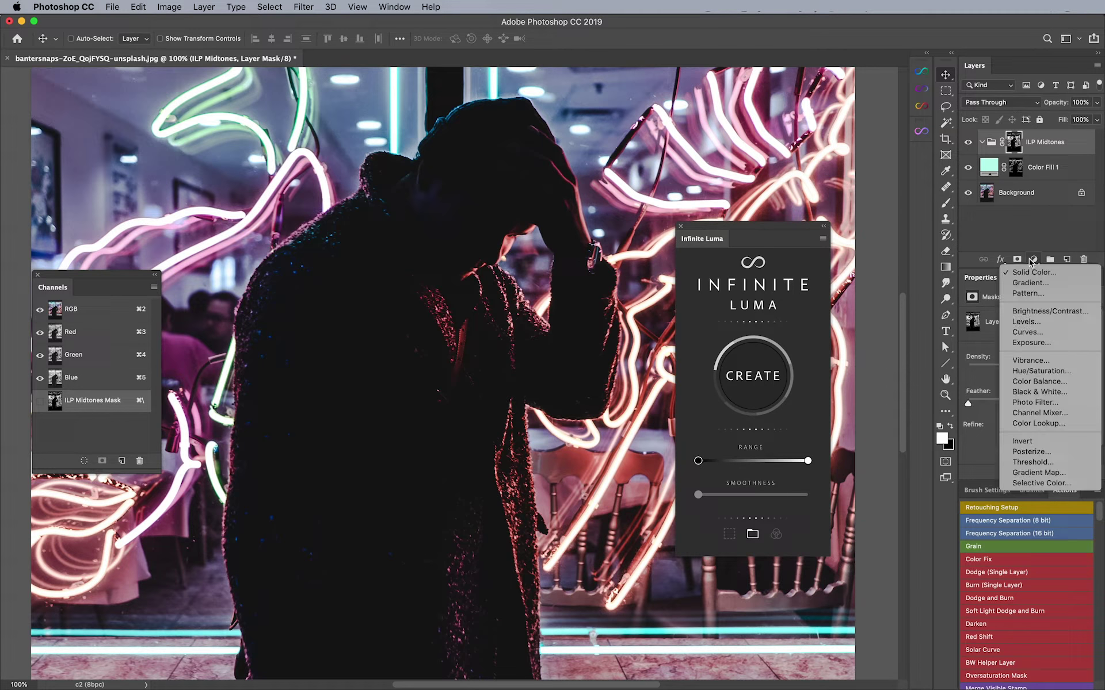
pyautogui.click(1026, 333)
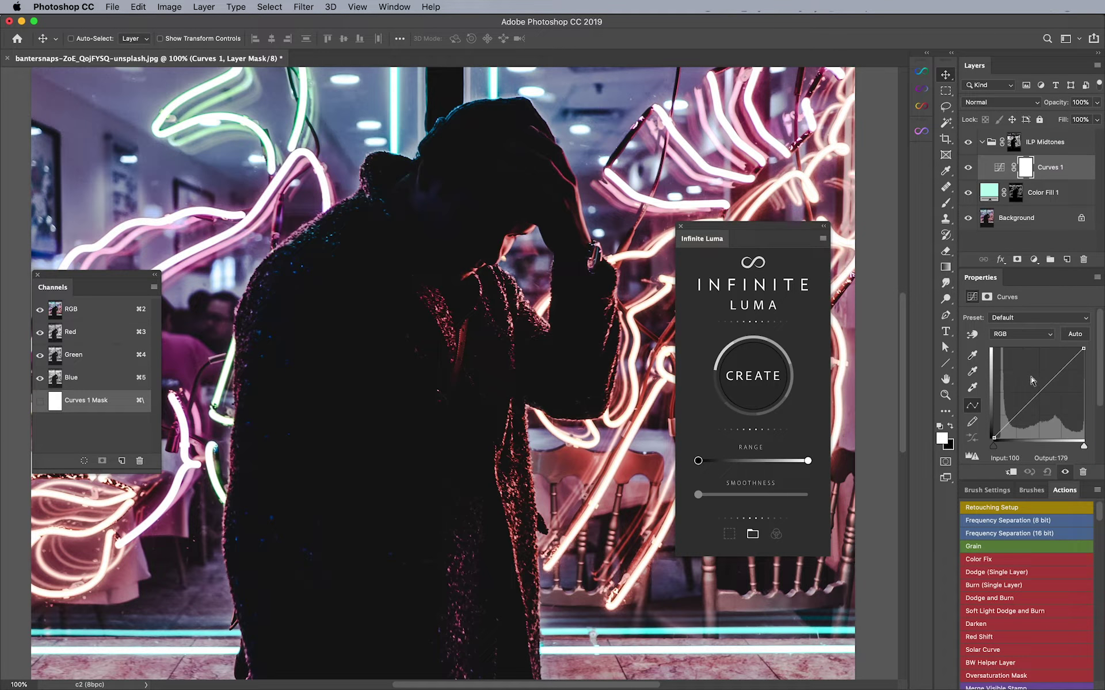
pyautogui.moveTo(1035, 384)
pyautogui.mouseDown()
pyautogui.moveTo(1038, 361)
pyautogui.moveTo(1032, 373)
pyautogui.mouseUp()
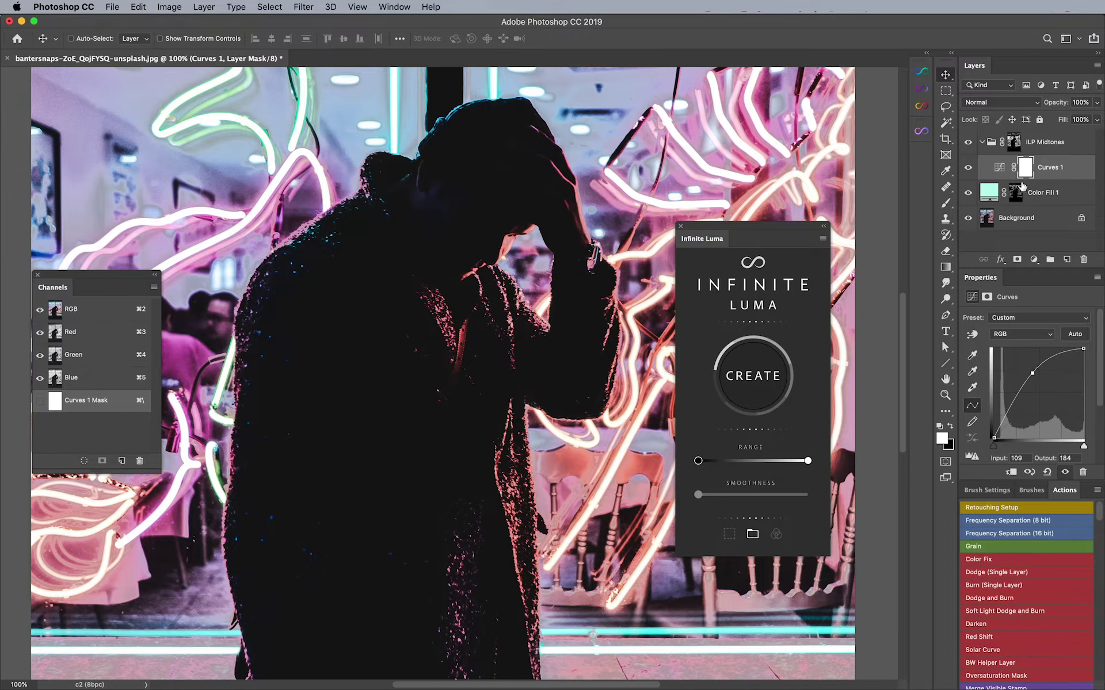
pyautogui.click(967, 167)
pyautogui.click(968, 167)
pyautogui.click(1025, 168)
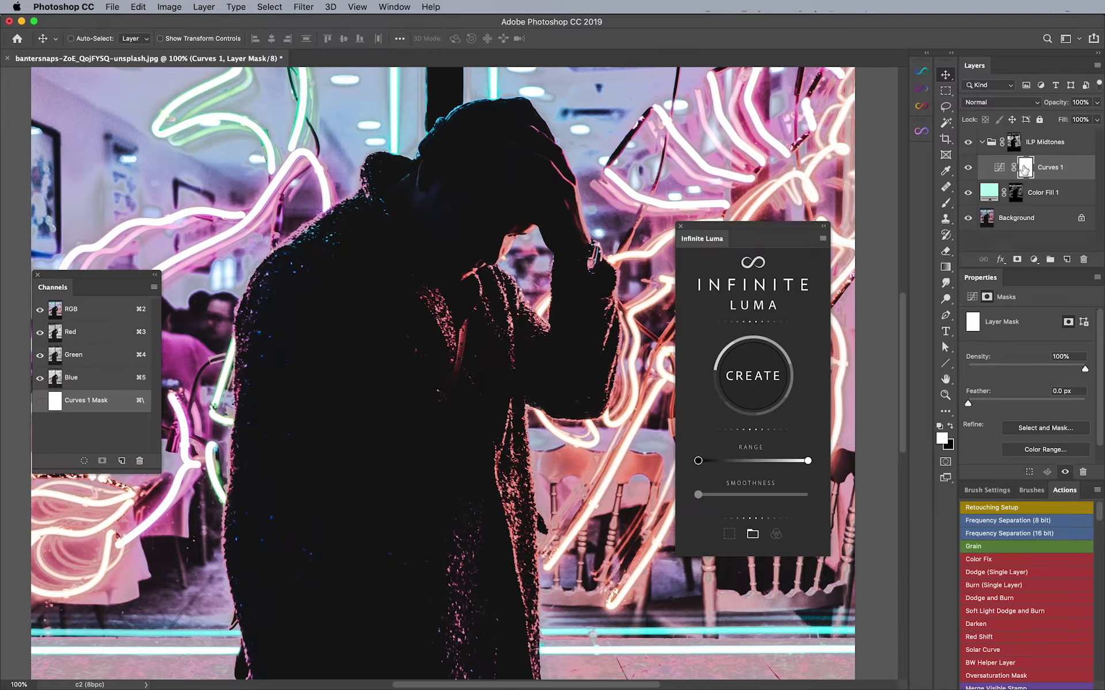
# - Invert the Curves 1 mask to black and set up a 250 px brush at 0% hardness
pyautogui.press('super')
pyautogui.press('super+i')
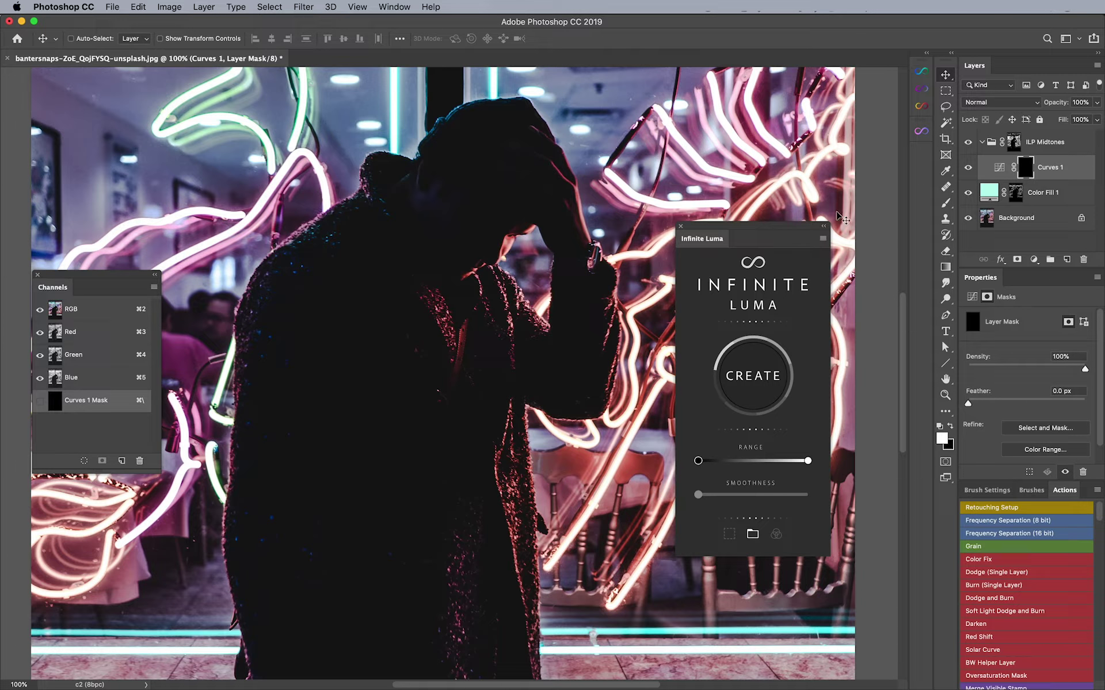
pyautogui.click(946, 203)
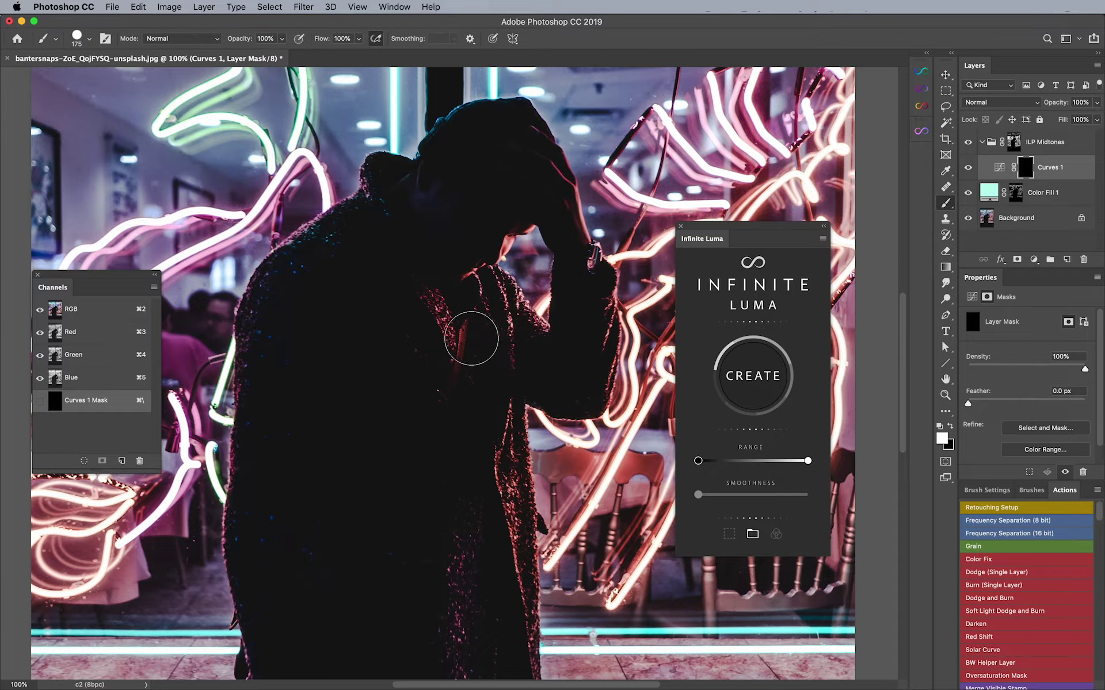
pyautogui.press('[')
pyautogui.click(80, 41)
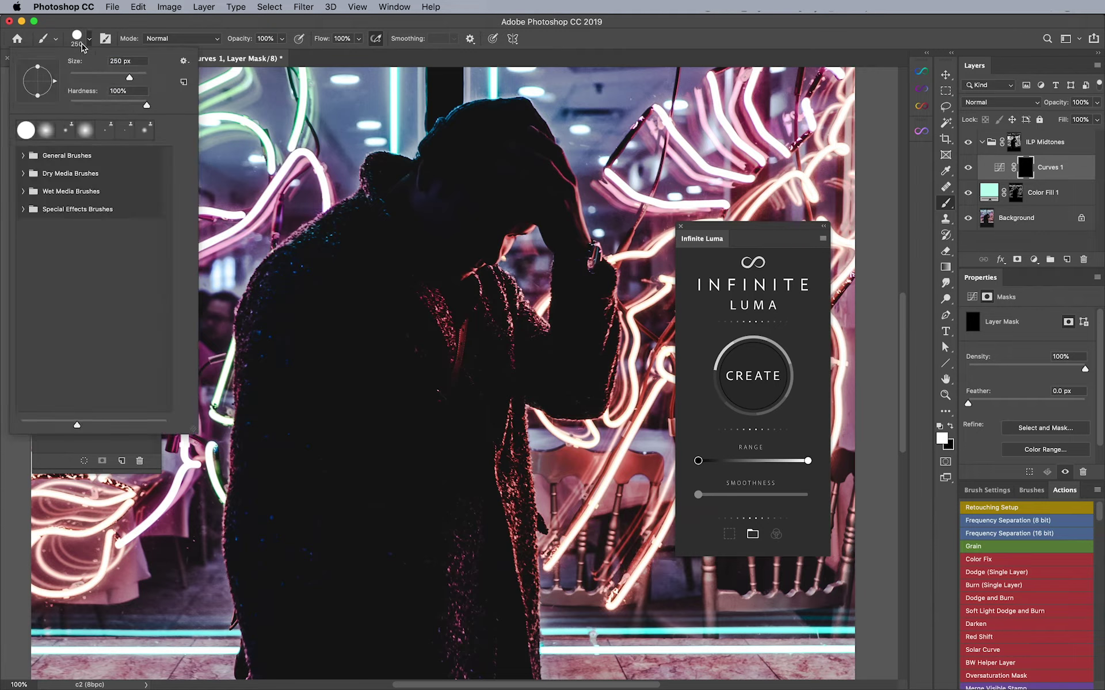
pyautogui.click(81, 102)
pyautogui.moveTo(79, 103); pyautogui.dragTo(64, 102)
pyautogui.press('Return')
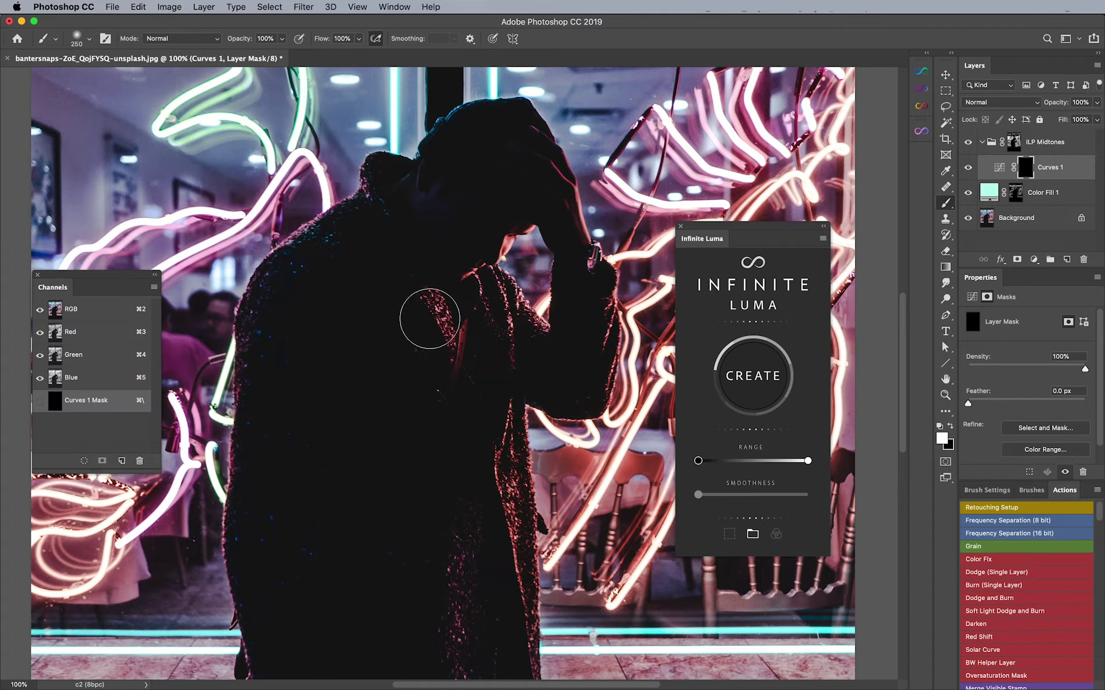
# - Paint the brightening back onto the jacket edge, enlarge the brush to 500 px, and target the ILP Midtones mask
pyautogui.moveTo(429, 318)
pyautogui.mouseDown()
pyautogui.moveTo(486, 523)
pyautogui.moveTo(489, 635)
pyautogui.moveTo(441, 450)
pyautogui.moveTo(463, 651)
pyautogui.moveTo(482, 612)
pyautogui.moveTo(486, 308)
pyautogui.moveTo(508, 350)
pyautogui.moveTo(497, 528)
pyautogui.mouseUp()
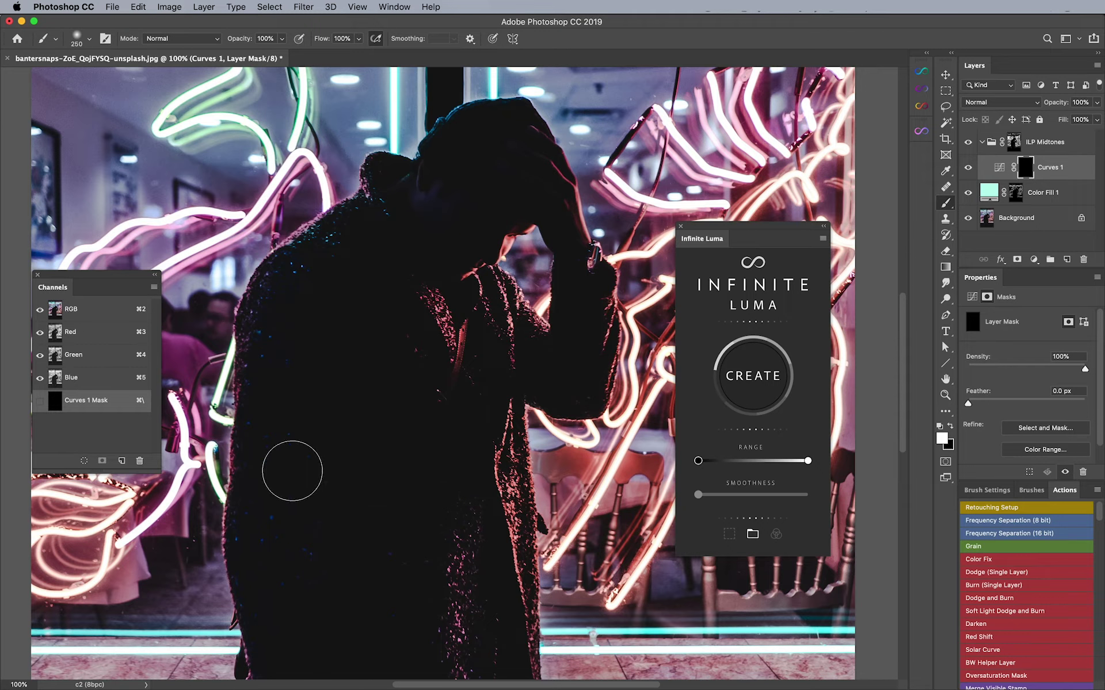
pyautogui.click(969, 168)
pyautogui.click(969, 168)
pyautogui.press('super+minus')
pyautogui.press('super+minus')
pyautogui.press(']')
pyautogui.press(']')
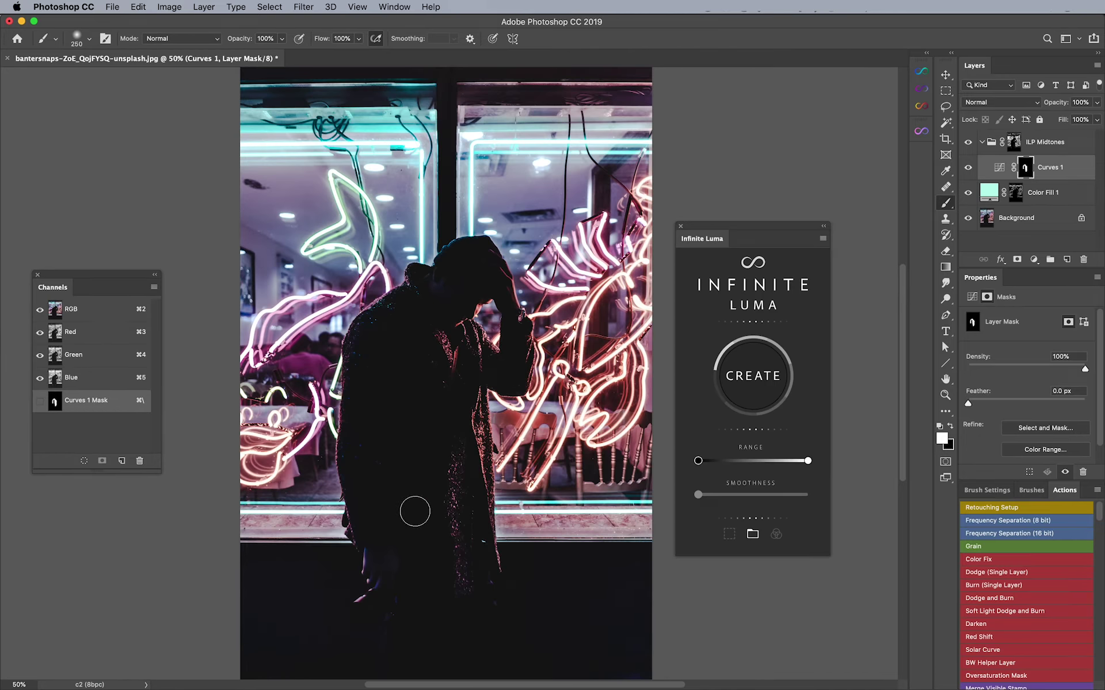
pyautogui.press(']')
pyautogui.press('super+plus')
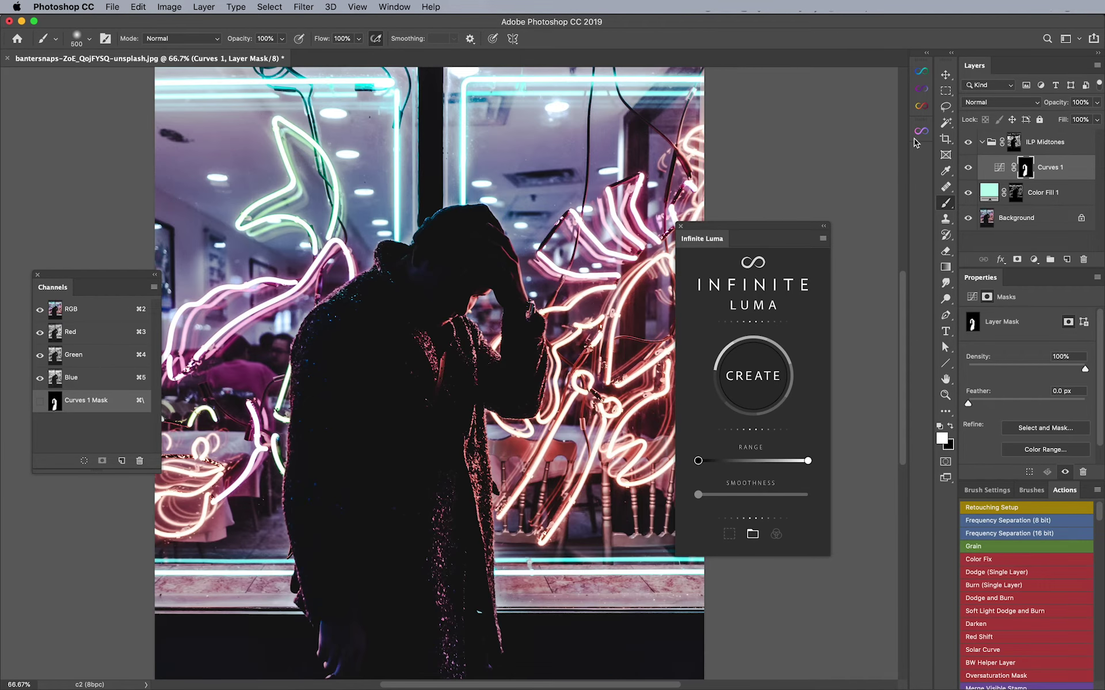
pyautogui.moveTo(501, 374); pyautogui.dragTo(498, 319)
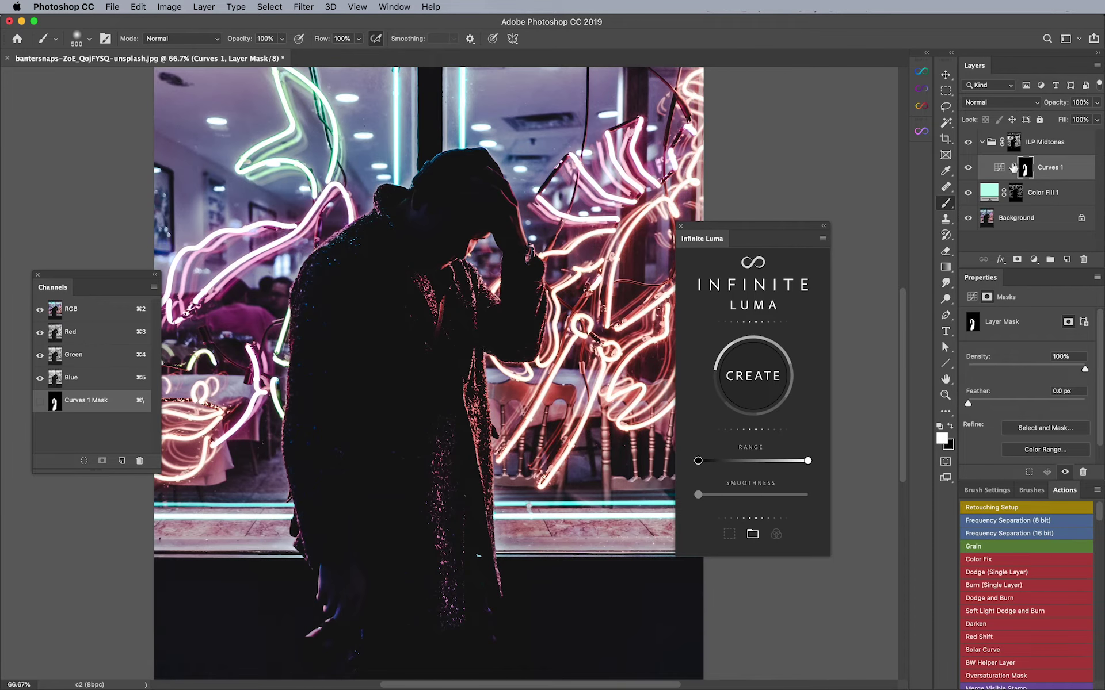
pyautogui.click(1014, 142)
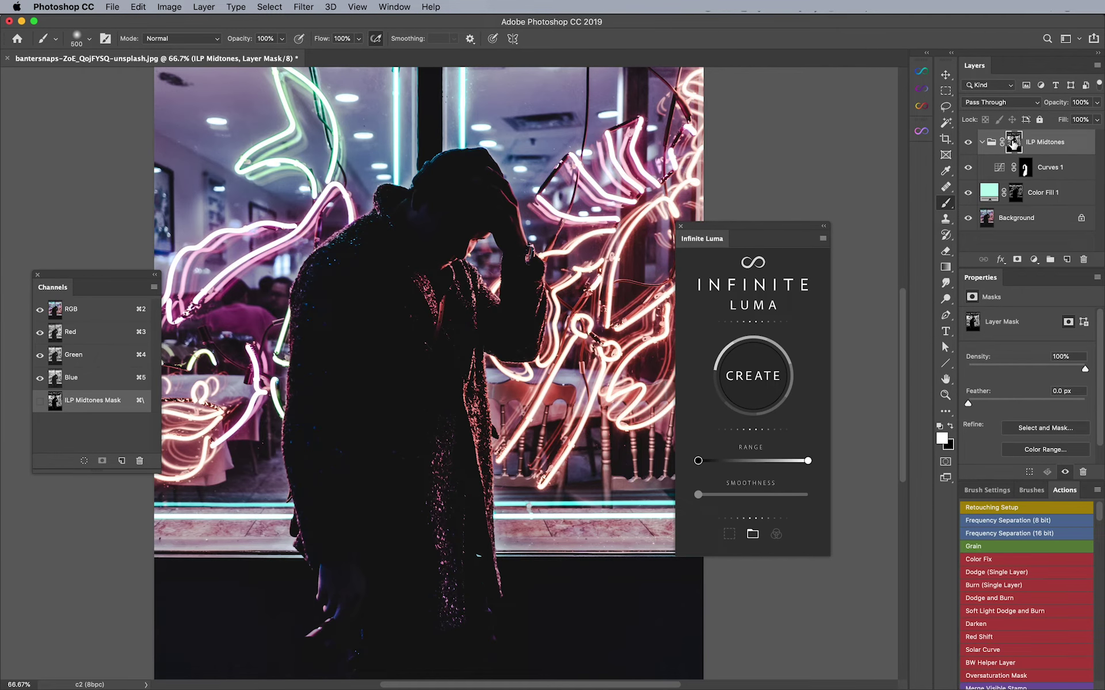
# - Apply a Gaussian Blur of about 2.7 pixels to the ILP Midtones group's mask
pyautogui.click(304, 6)
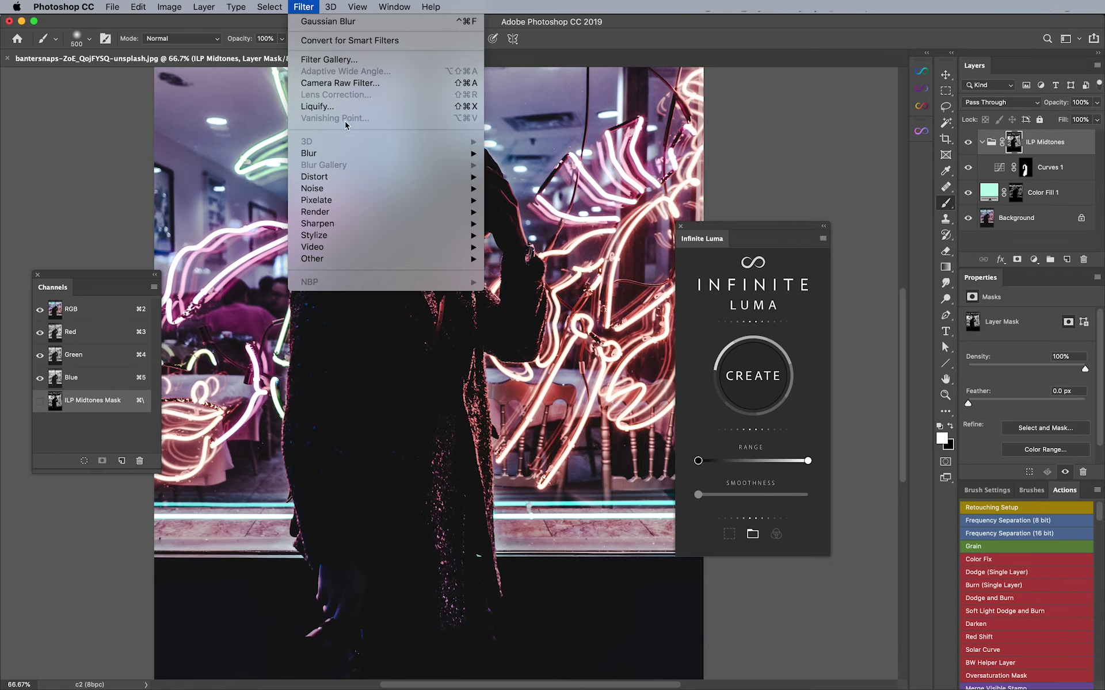
pyautogui.moveTo(411, 157)
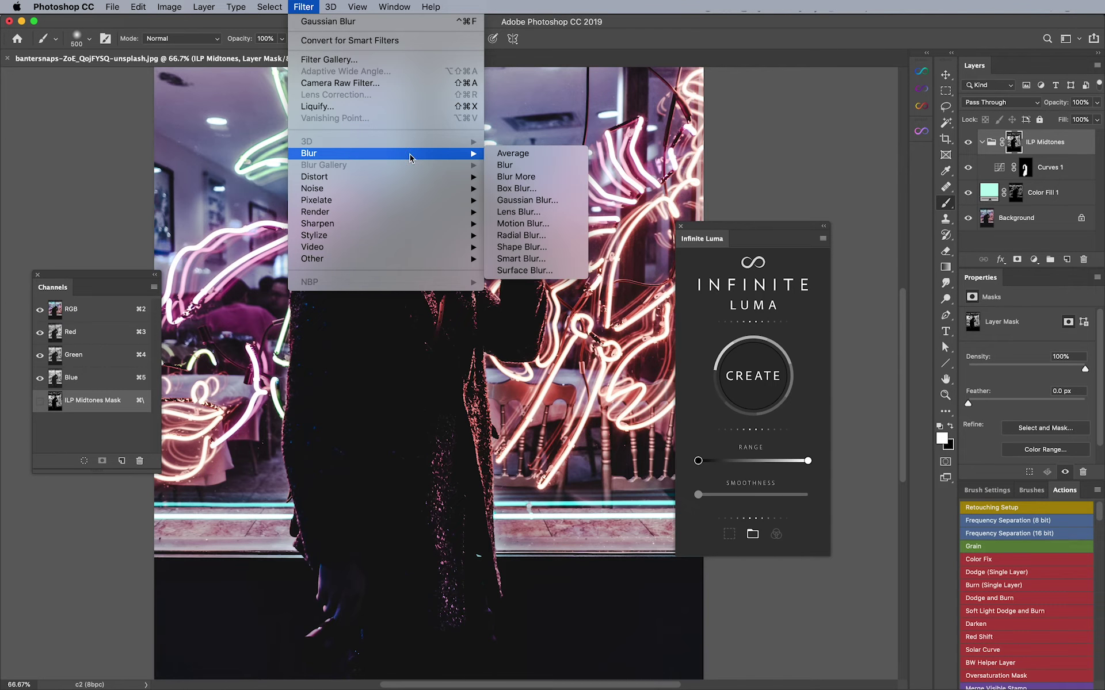
pyautogui.click(529, 200)
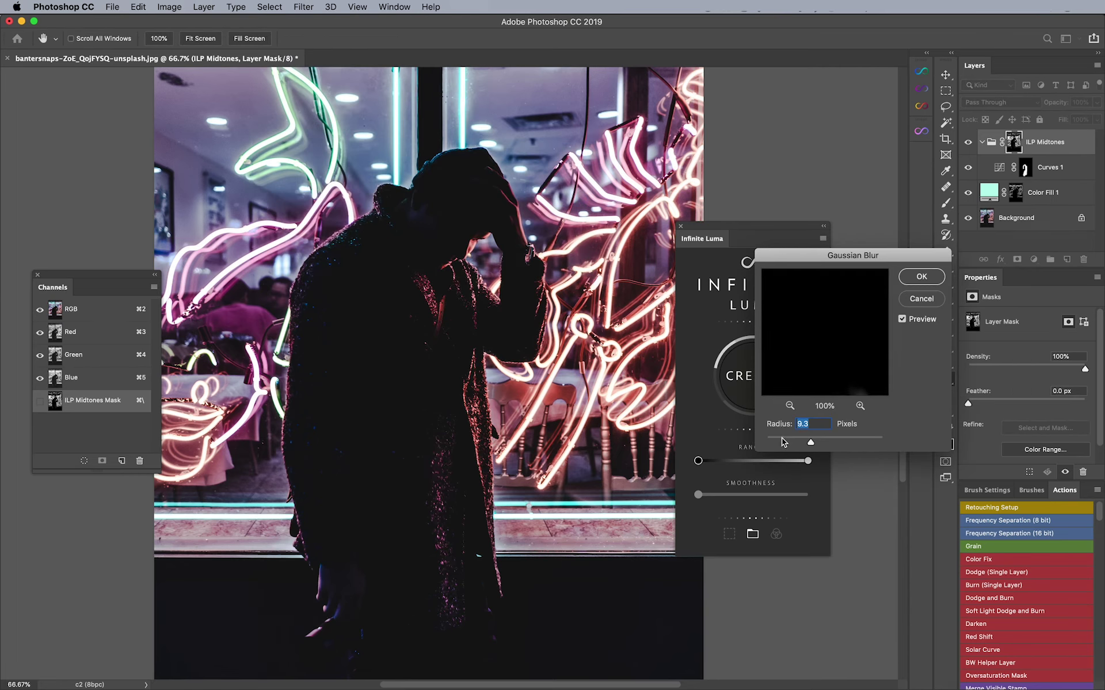
pyautogui.moveTo(782, 438); pyautogui.dragTo(767, 443)
pyautogui.click(436, 302)
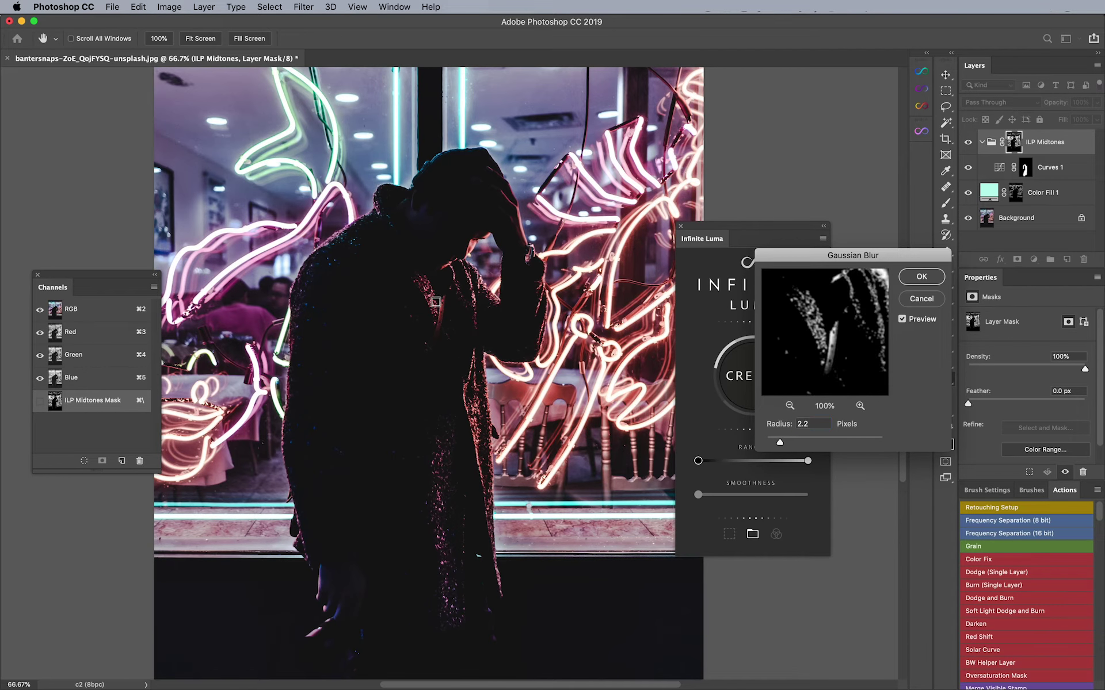
pyautogui.click(785, 442)
pyautogui.moveTo(794, 443); pyautogui.dragTo(789, 442)
pyautogui.click(921, 277)
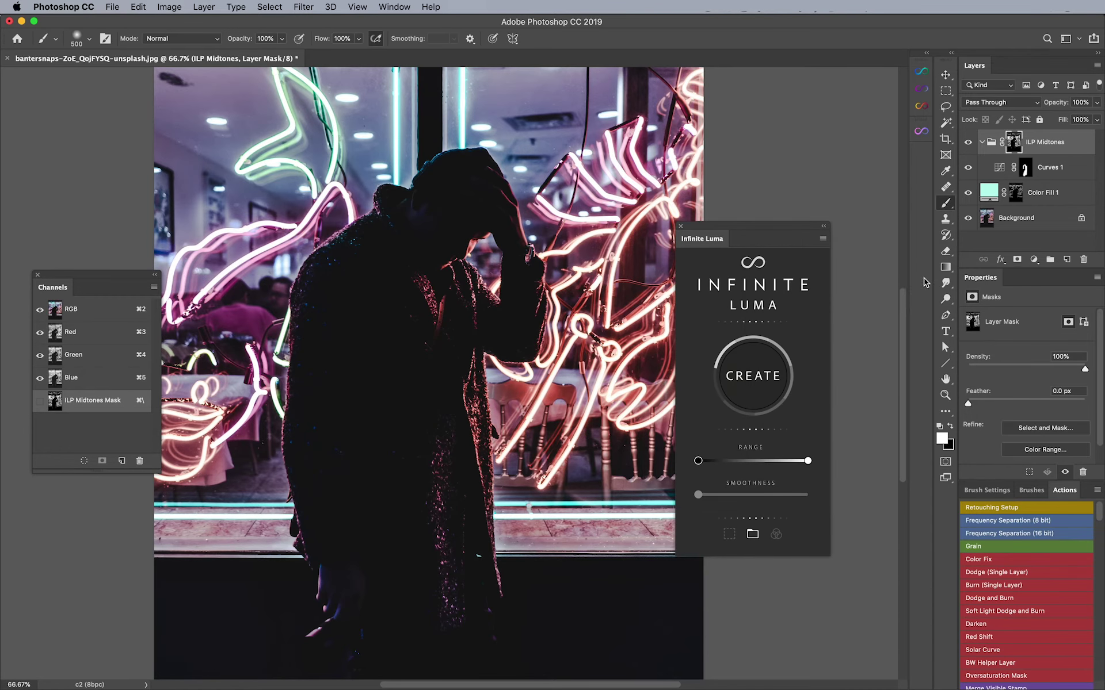
pyautogui.doubleClick(451, 309)
# - Compare the ILP Midtones group off and on, then dismiss the accidental Print dialog
pyautogui.press('b')
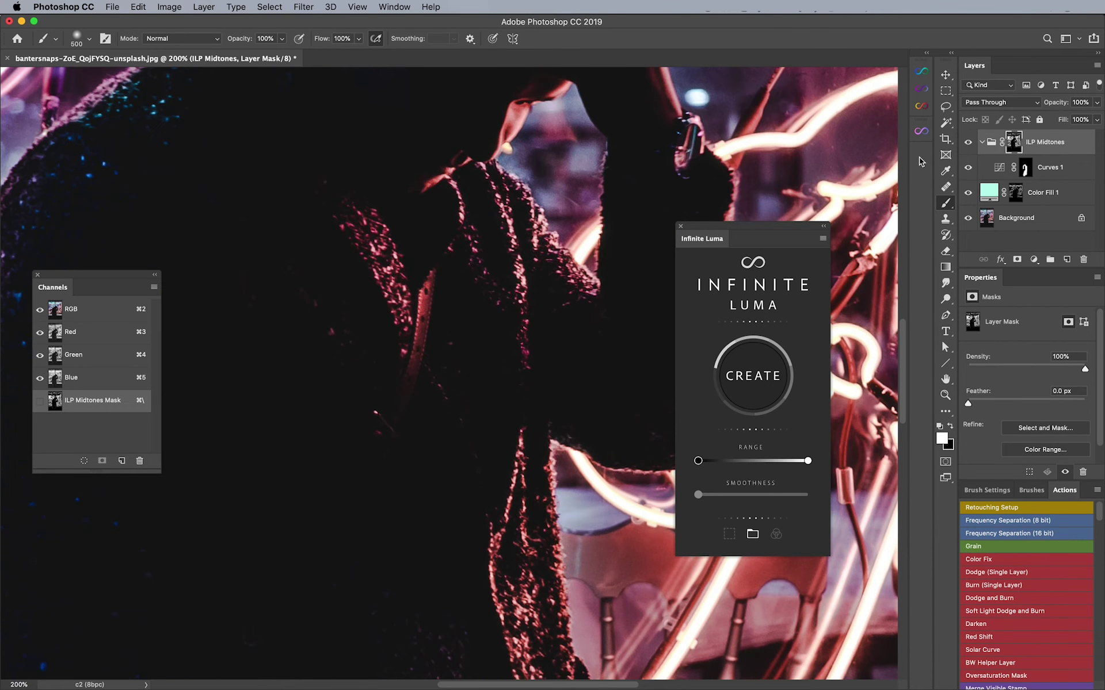
pyautogui.click(968, 144)
pyautogui.click(970, 144)
pyautogui.press('super+s')
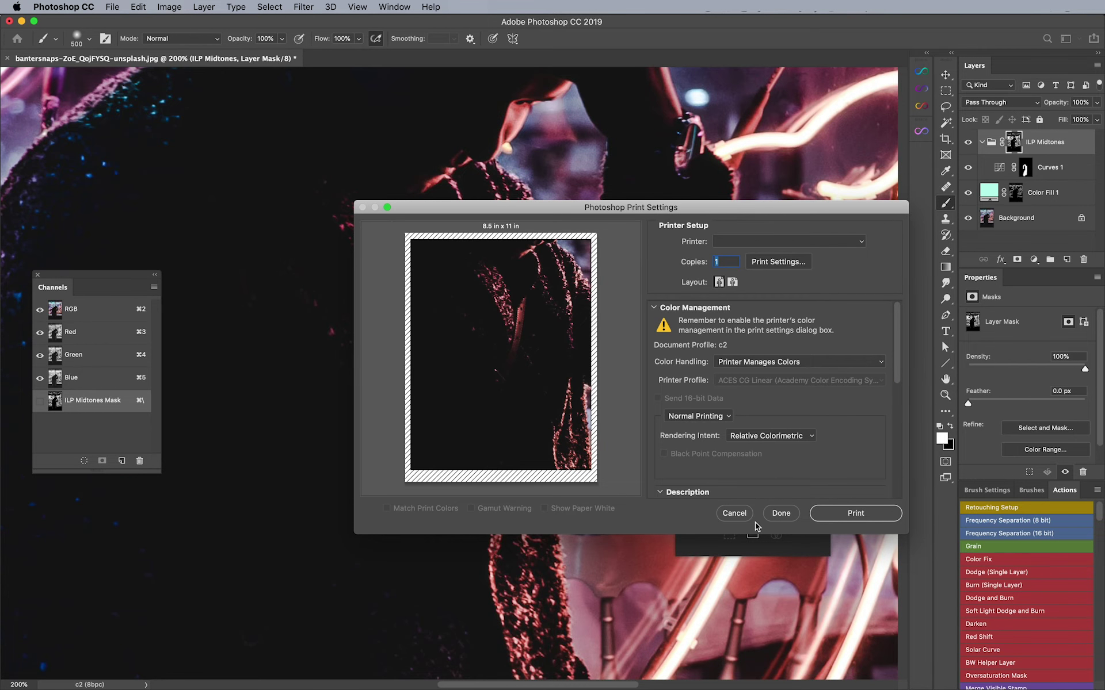
pyautogui.click(746, 518)
# - Select the Curves 1 adjustment itself, not its mask, and zoom the view to 100%
pyautogui.click(1004, 167)
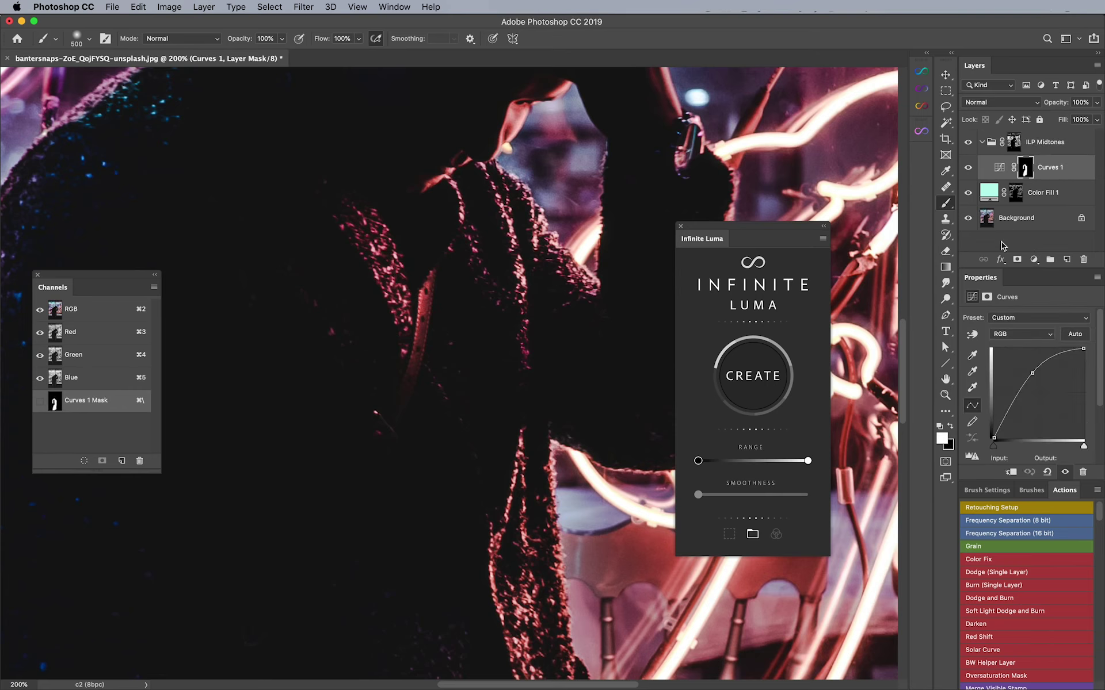
pyautogui.press('super+minus')
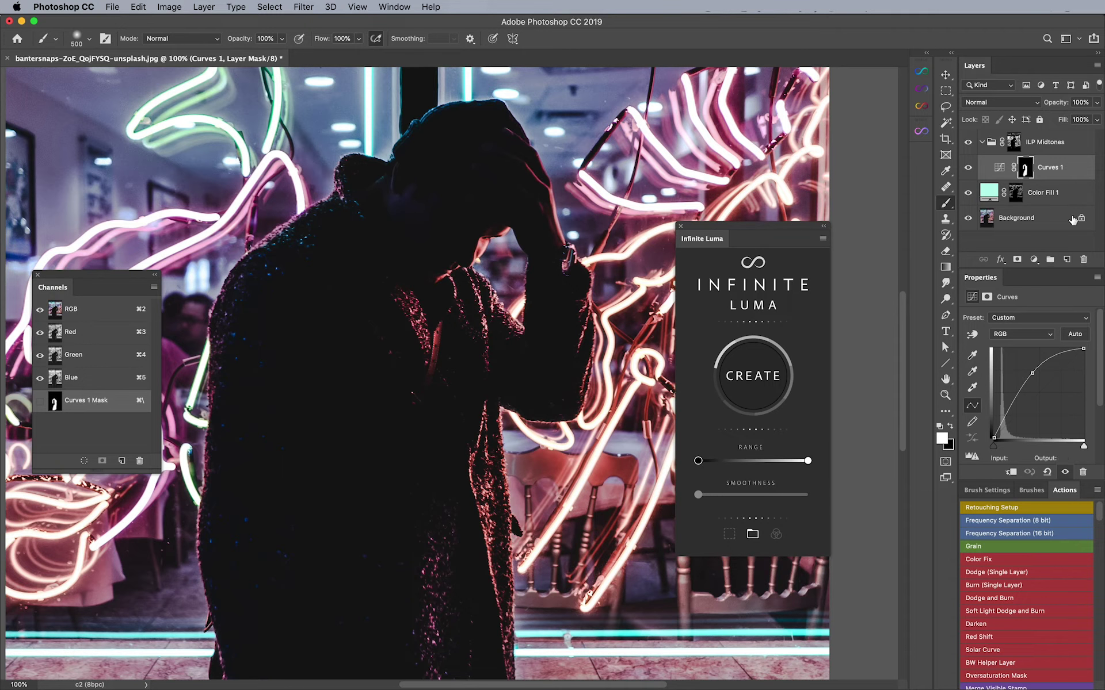
pyautogui.click(998, 169)
# - Pull the Blue channel curve down to warm the glow, comparing Curves 1 off and on
pyautogui.click(1002, 334)
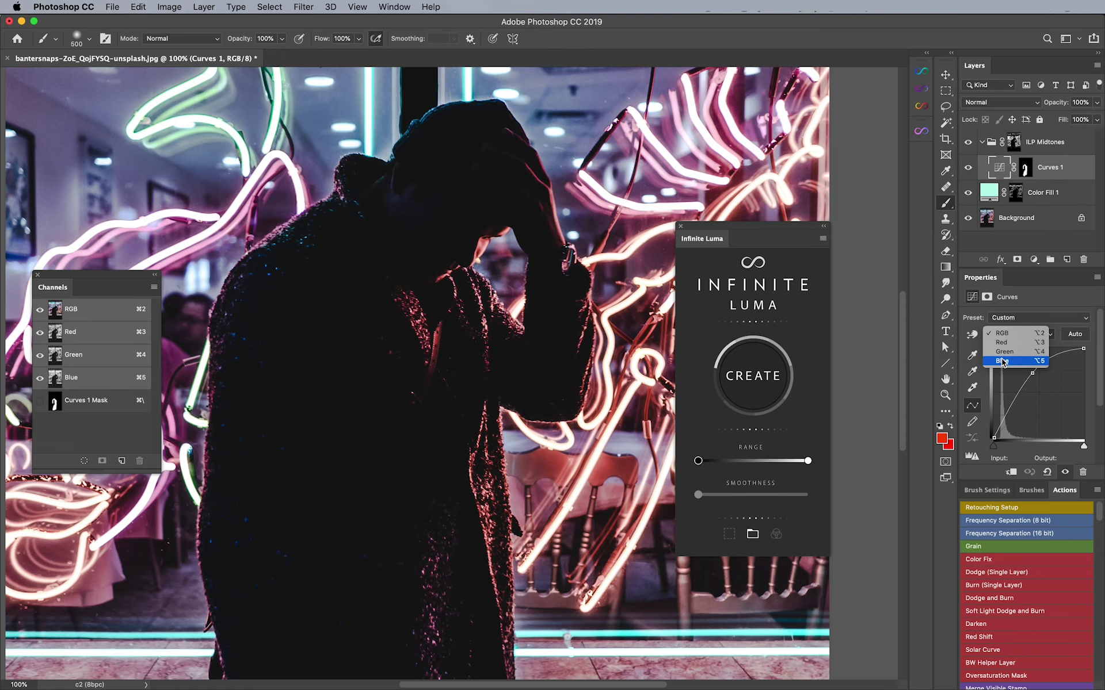
pyautogui.click(1002, 361)
pyautogui.moveTo(1041, 390); pyautogui.dragTo(1042, 414)
pyautogui.press('super+minus')
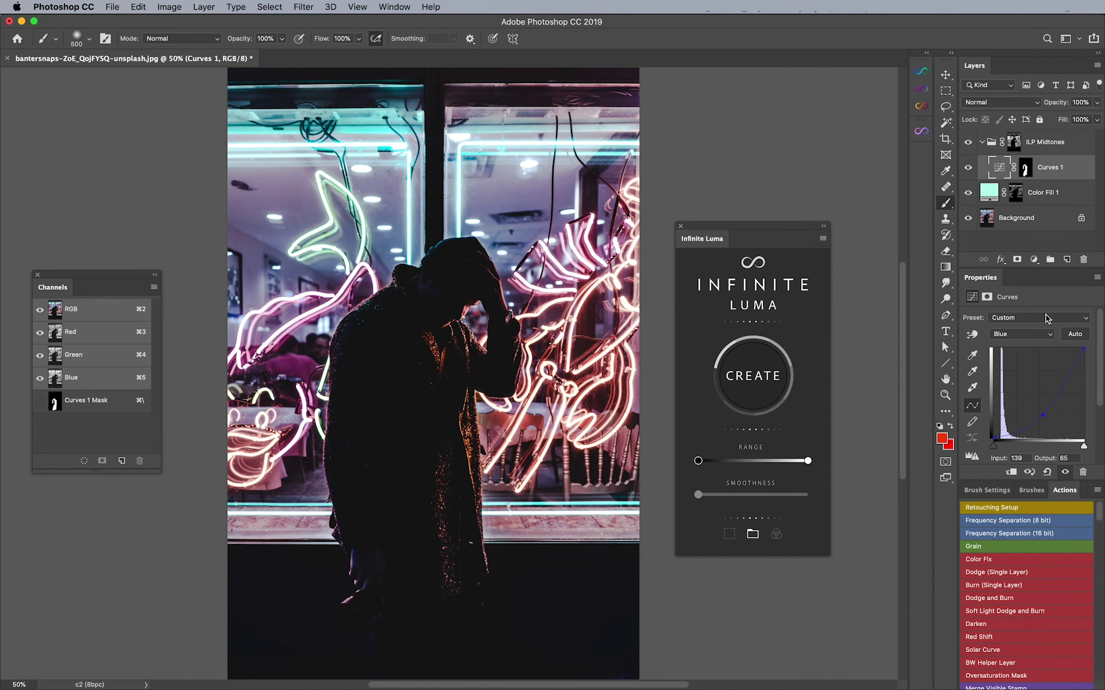
pyautogui.click(969, 168)
pyautogui.click(970, 168)
pyautogui.click(969, 168)
pyautogui.click(969, 168)
# - Reshape the RGB curve to lift the shadows, input 23 to output 90, then compare ILP Midtones
pyautogui.hotkey('alt', '2')
pyautogui.click(1008, 325)
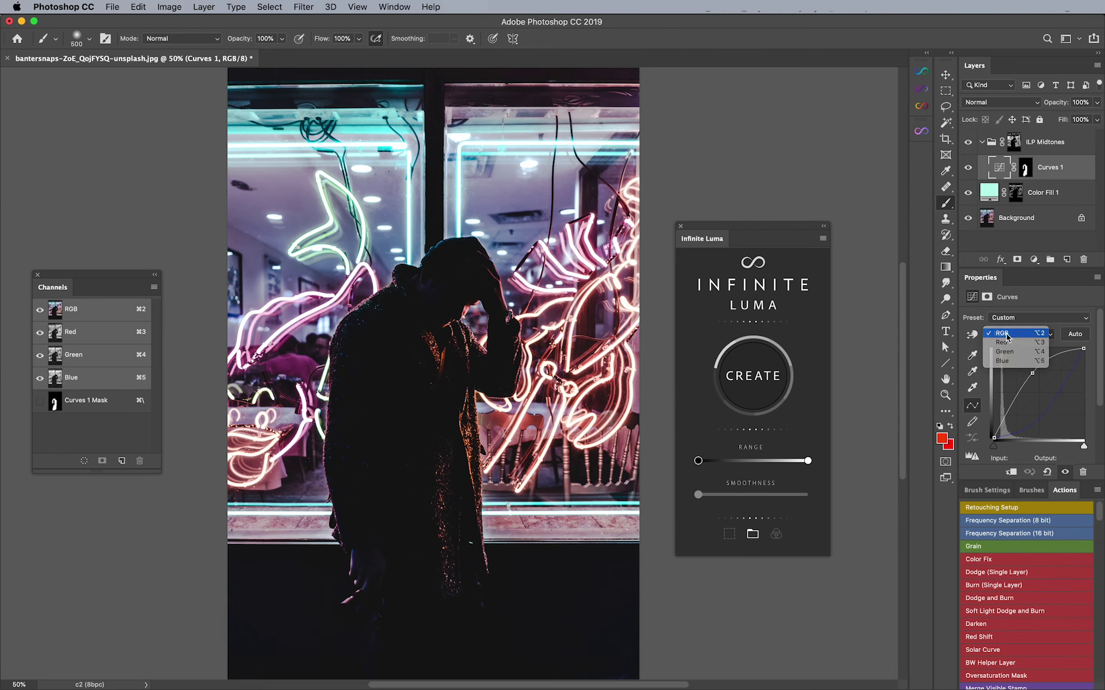
pyautogui.click(1032, 374)
pyautogui.moveTo(1035, 375); pyautogui.dragTo(1063, 349)
pyautogui.click(1083, 350)
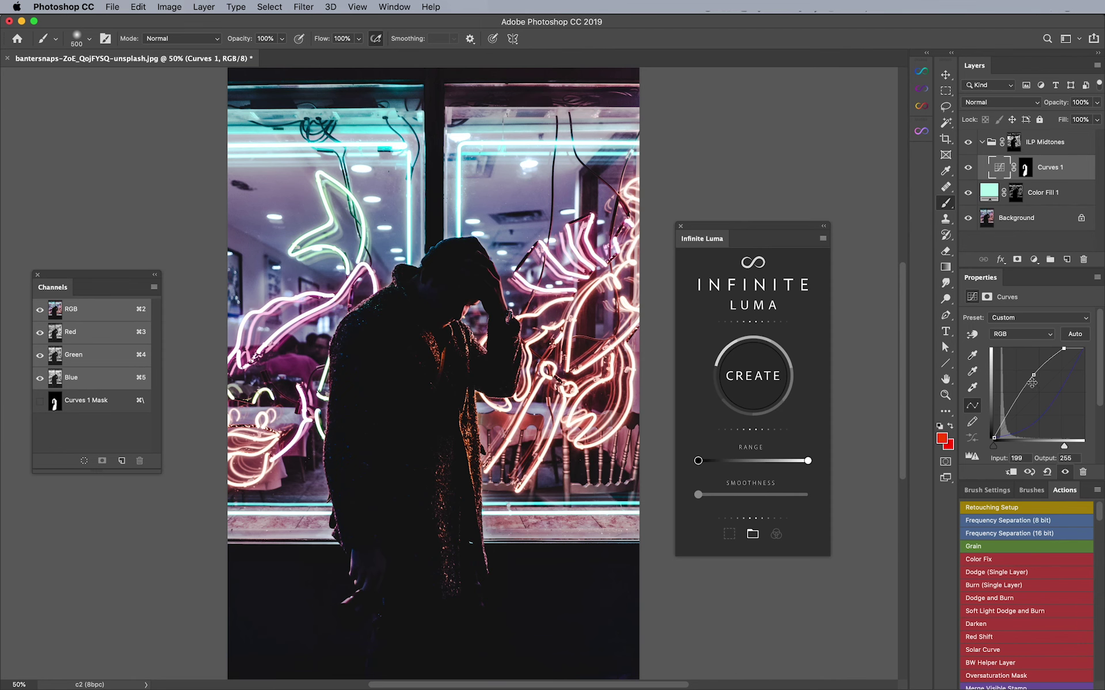
pyautogui.moveTo(1033, 375); pyautogui.dragTo(1002, 405)
pyautogui.click(969, 144)
pyautogui.click(969, 144)
pyautogui.press('z')
pyautogui.click(458, 360)
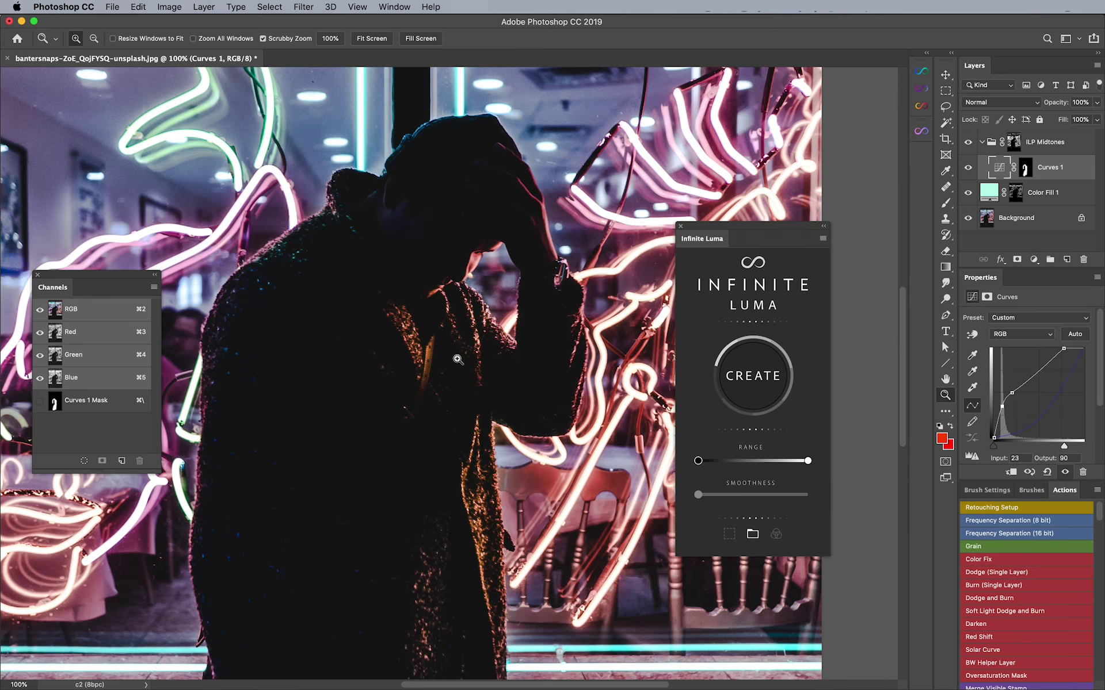
pyautogui.press('b')
pyautogui.press('super+minus')
pyautogui.press('super+minus')
pyautogui.press('super+minus')
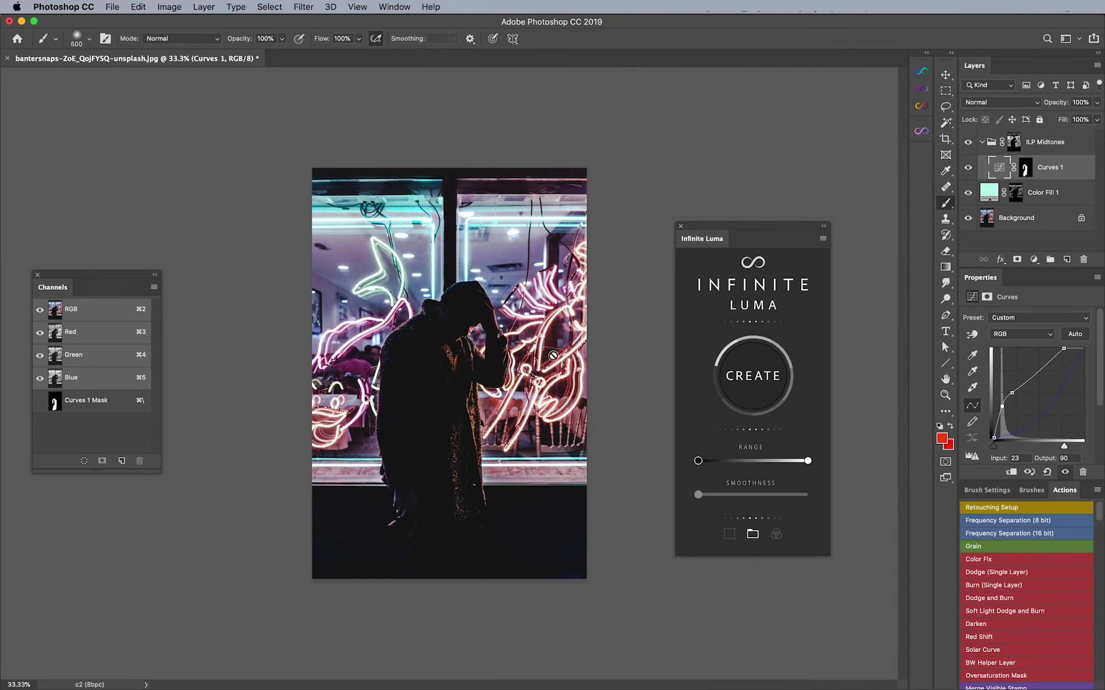
pyautogui.press('super+plus')
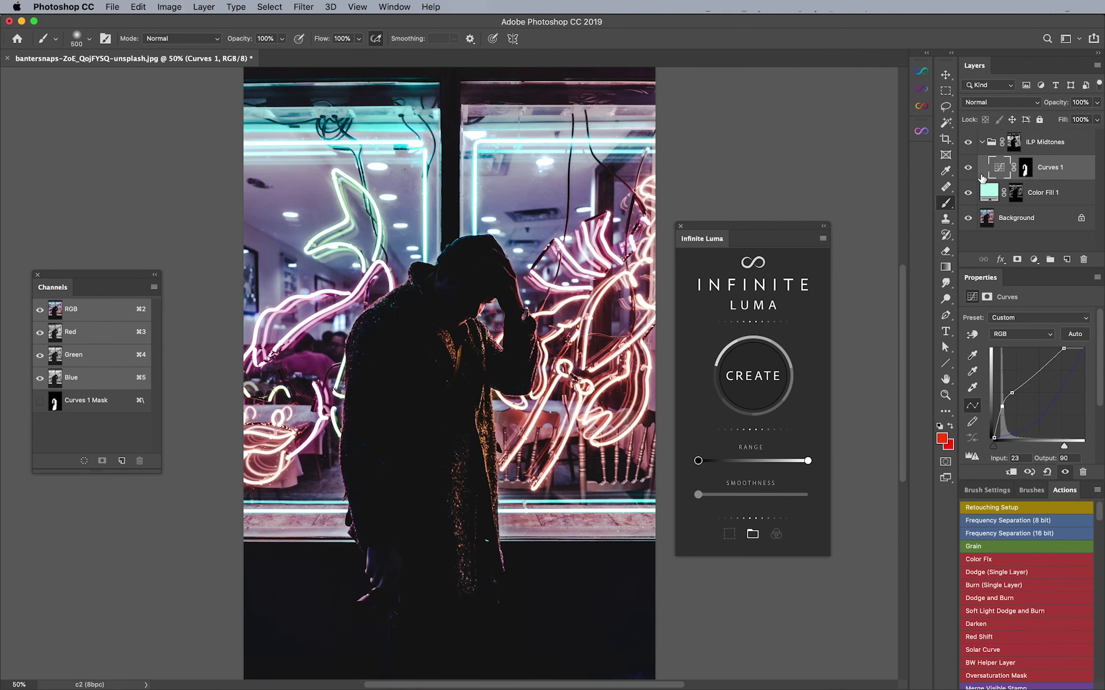
pyautogui.keyDown('alt'); pyautogui.click(967, 219); pyautogui.keyUp('alt')
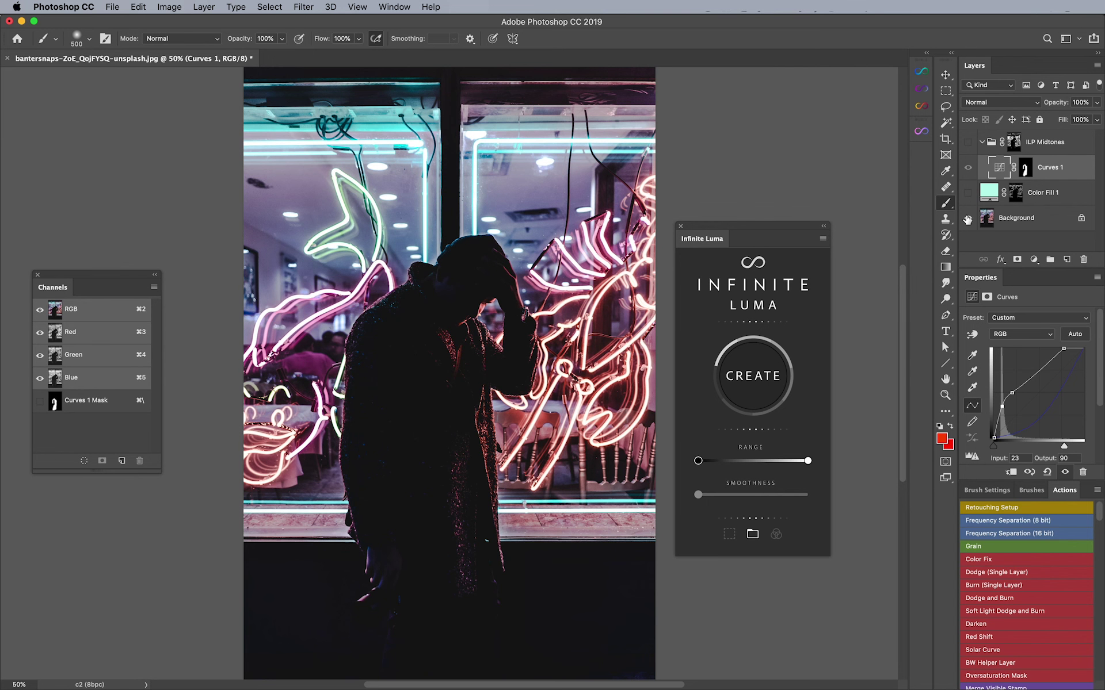
pyautogui.keyDown('alt'); pyautogui.click(967, 219); pyautogui.keyUp('alt')
pyautogui.keyDown('alt'); pyautogui.click(967, 218); pyautogui.keyUp('alt')
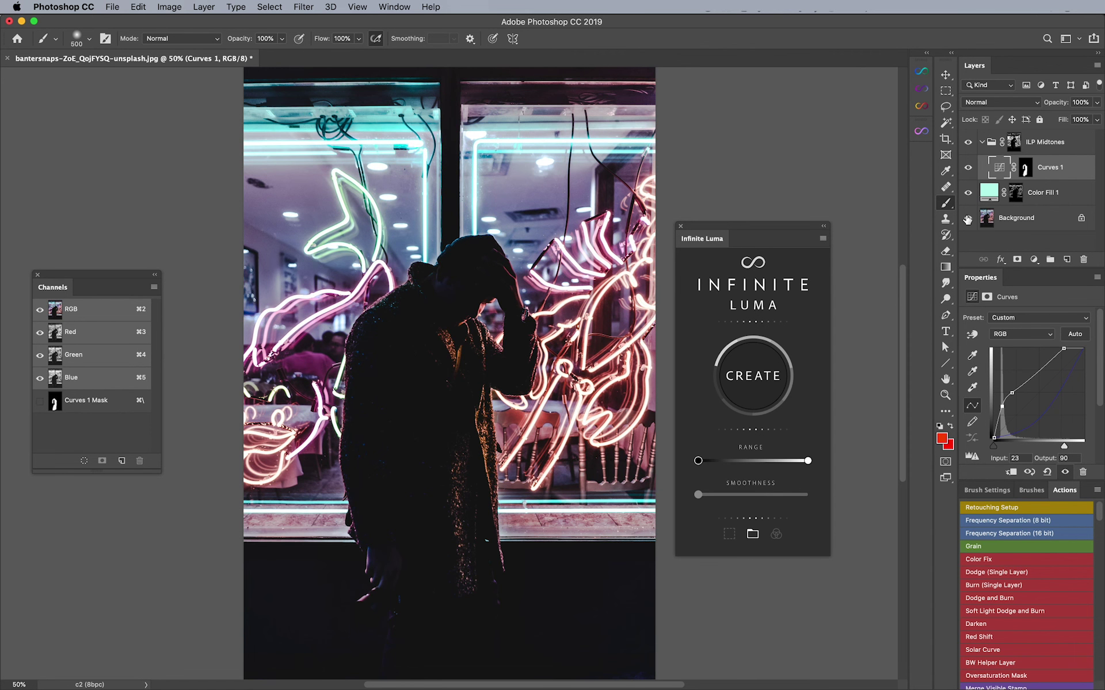
pyautogui.keyDown('alt'); pyautogui.click(967, 219); pyautogui.keyUp('alt')
pyautogui.keyDown('alt'); pyautogui.click(967, 218); pyautogui.keyUp('alt')
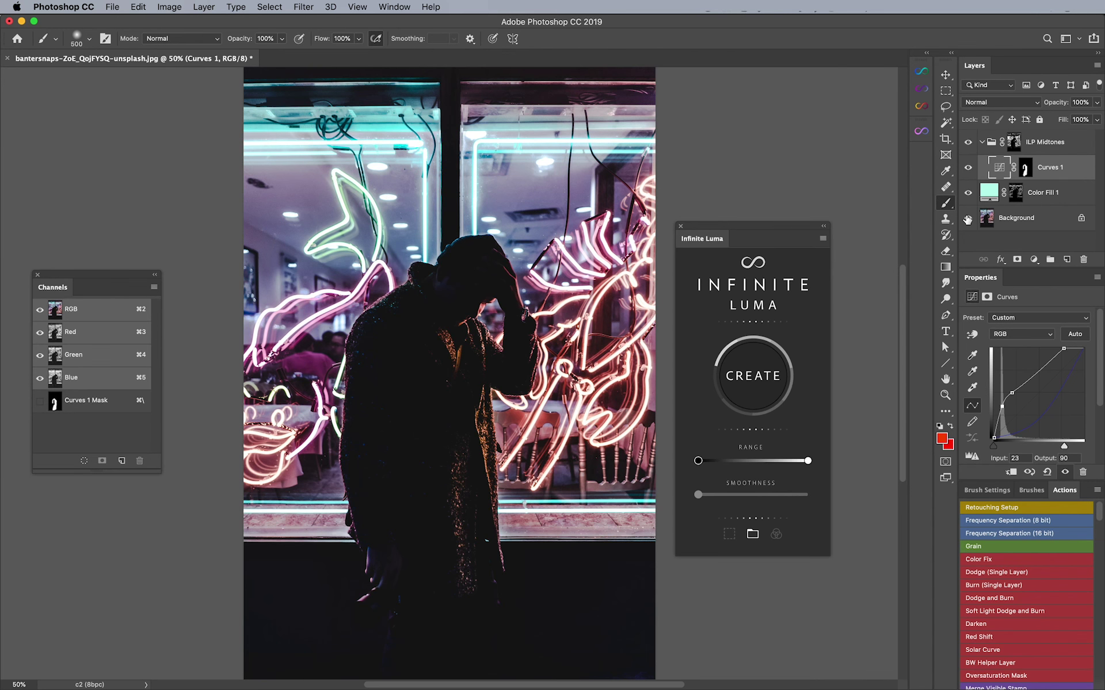